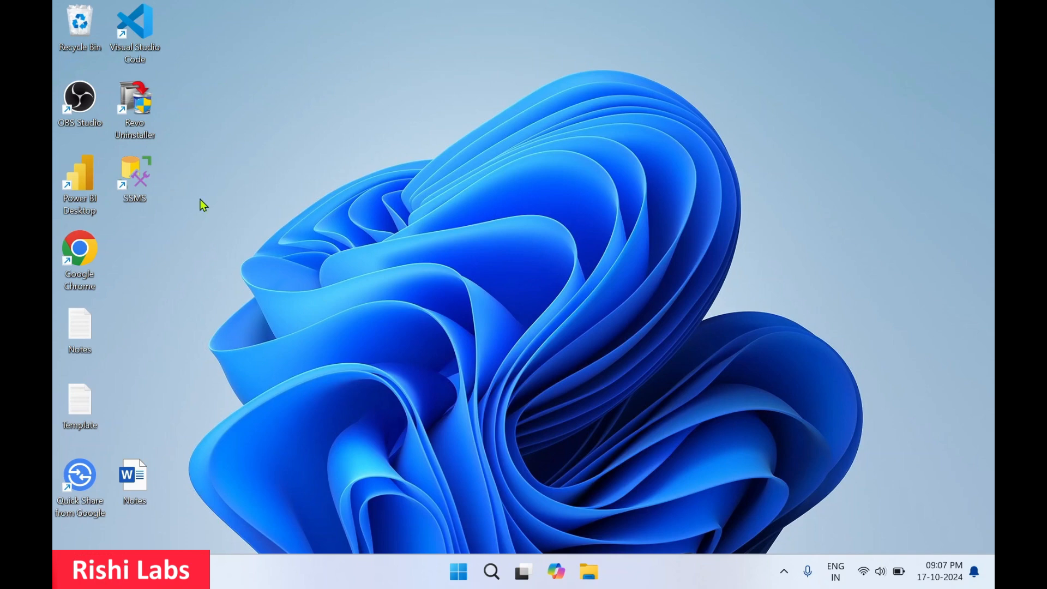
Launch SSMS, try to connect to Integration Services on the LAPTOP-M4ONTT4E server, and close the program.
double_click(141, 192)
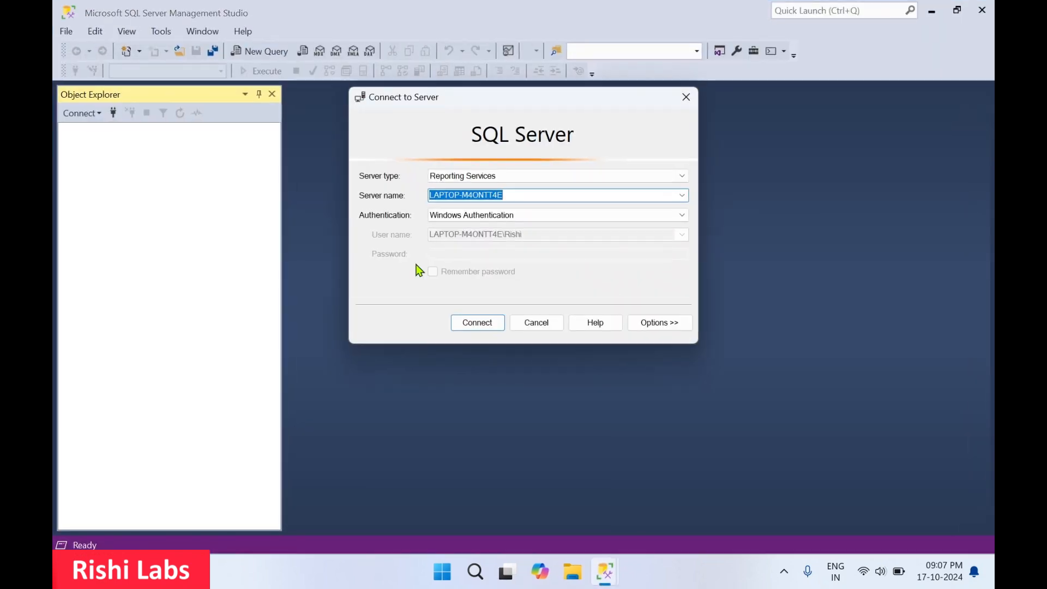
click(683, 176)
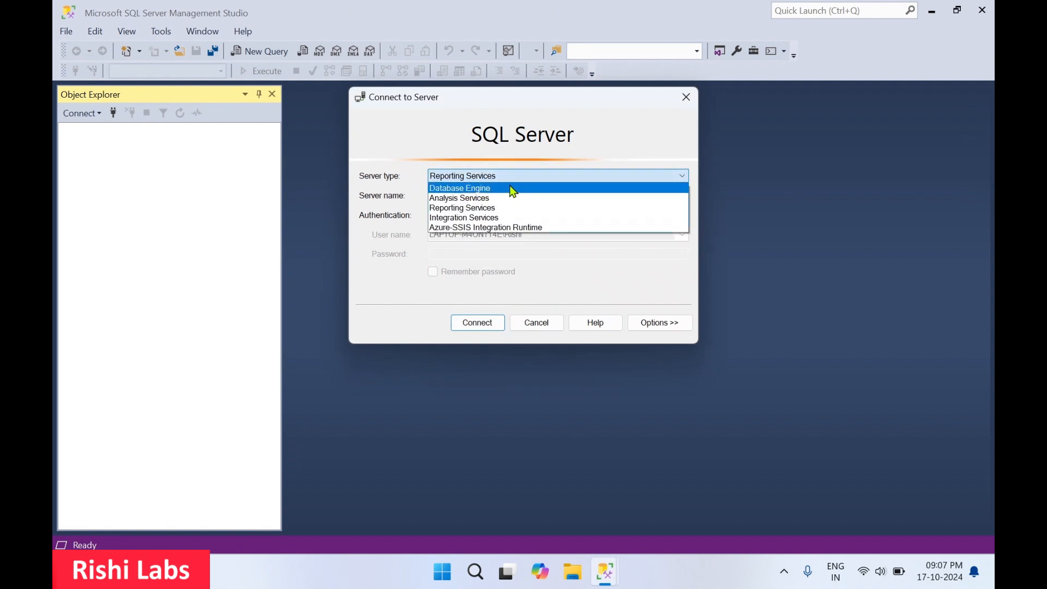
click(475, 219)
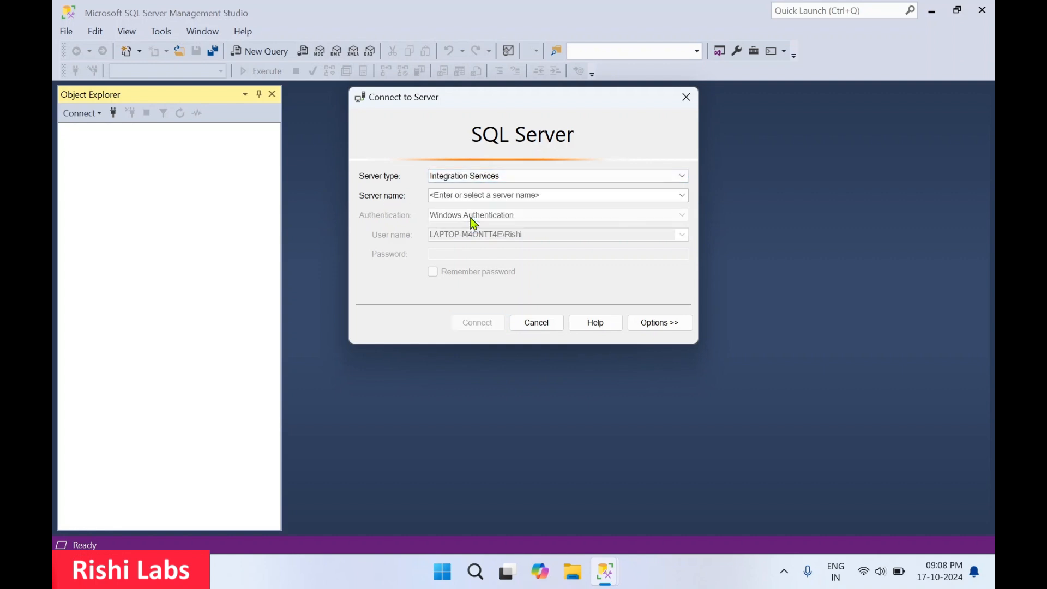
click(659, 197)
key(Down)
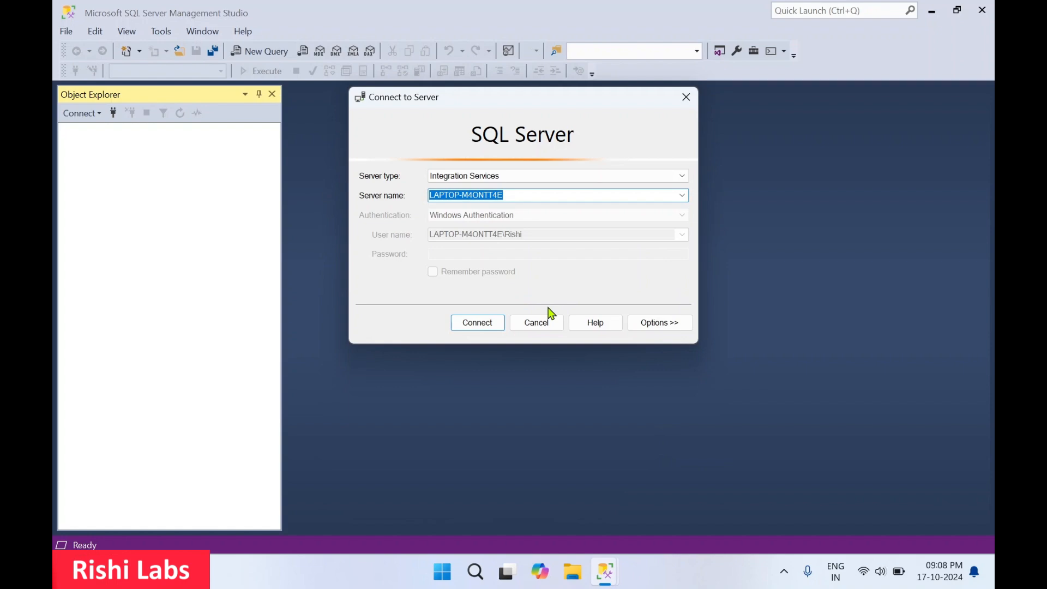
click(472, 331)
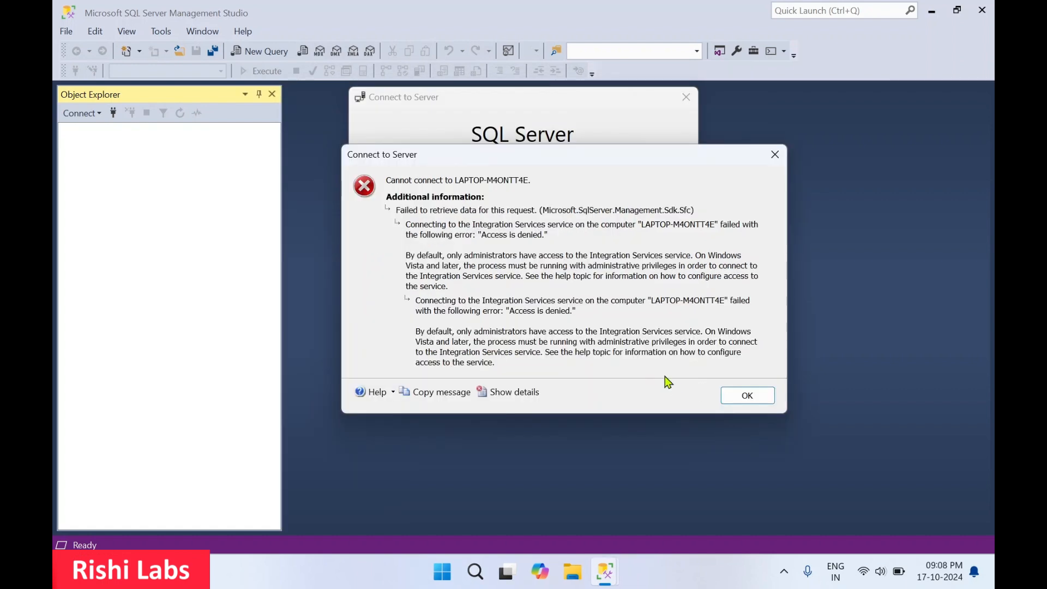
click(746, 402)
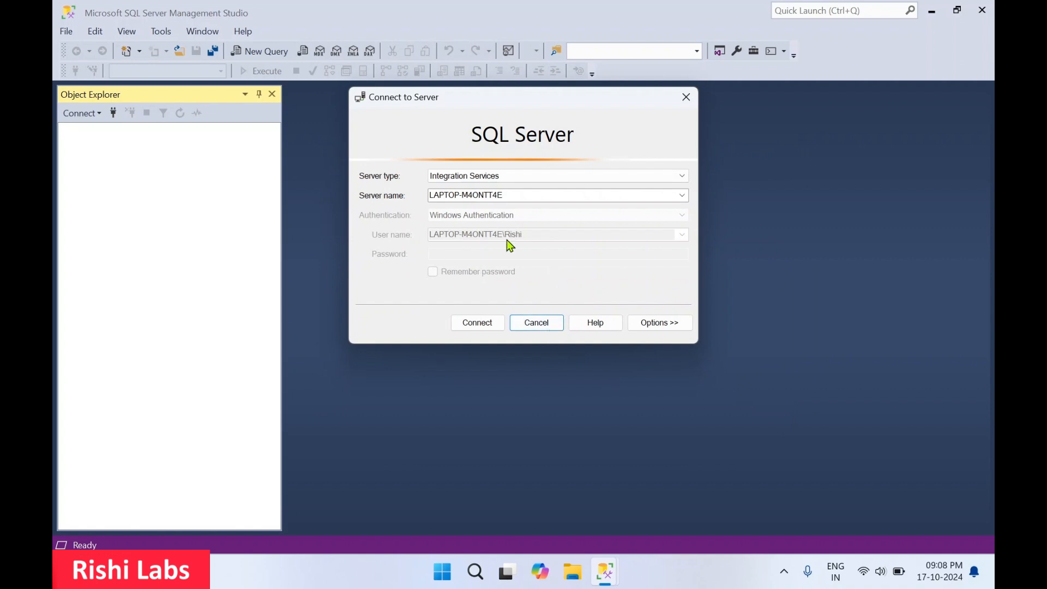
click(544, 330)
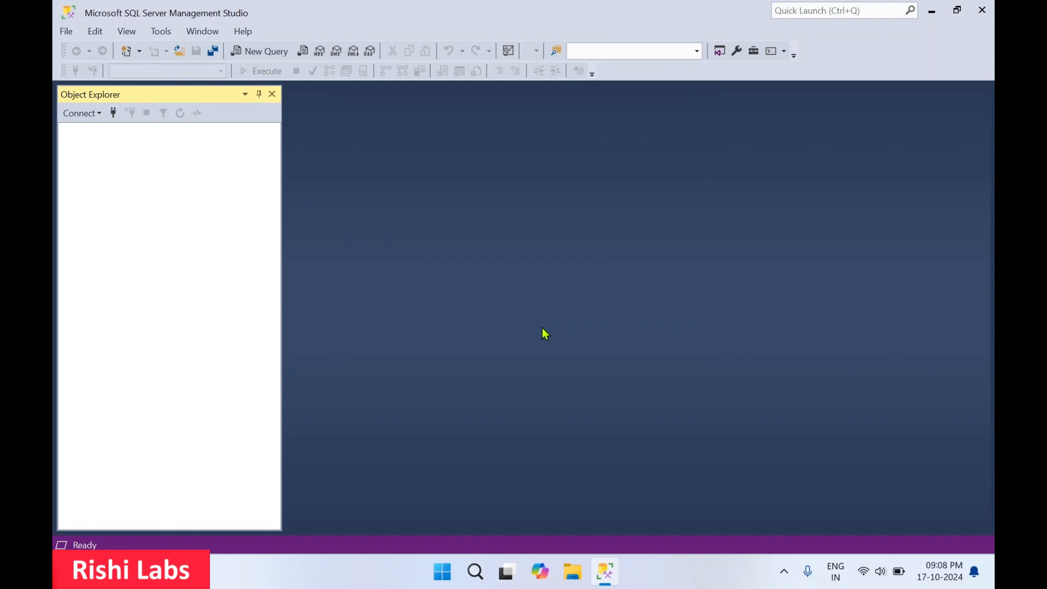
click(980, 15)
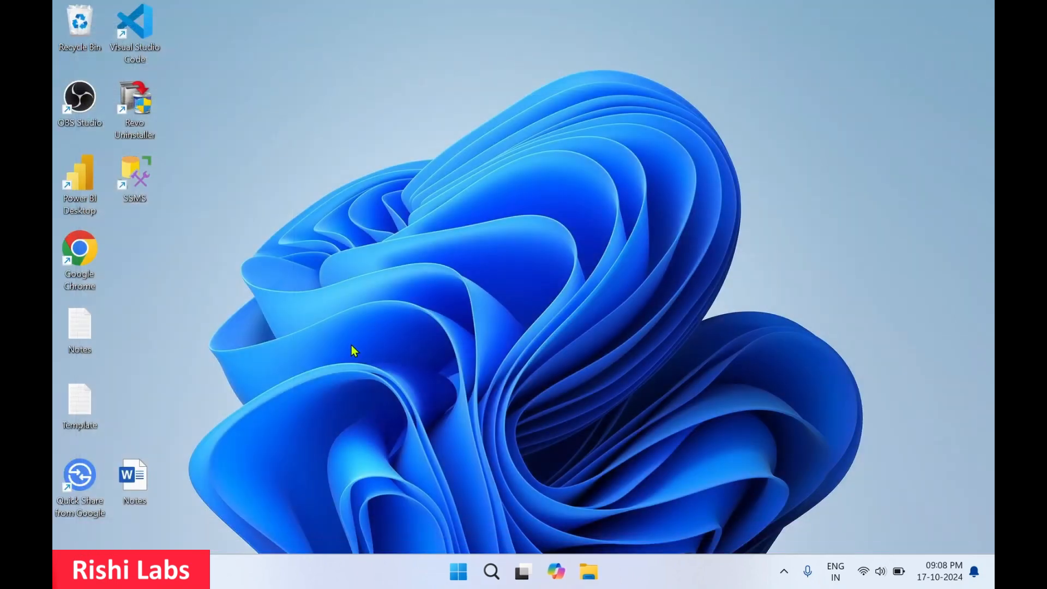
Open the SQL Server 2022 Installation Center (64-bit) from the installed Microsoft SQL Server 2022 programs.
click(458, 571)
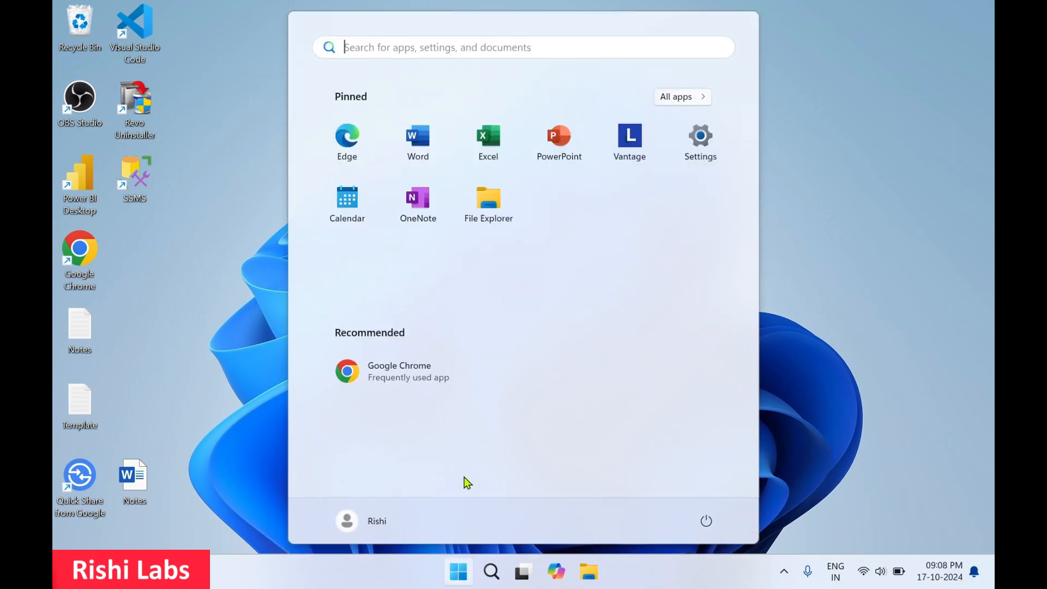
click(689, 99)
scroll(586, 325, down, 8)
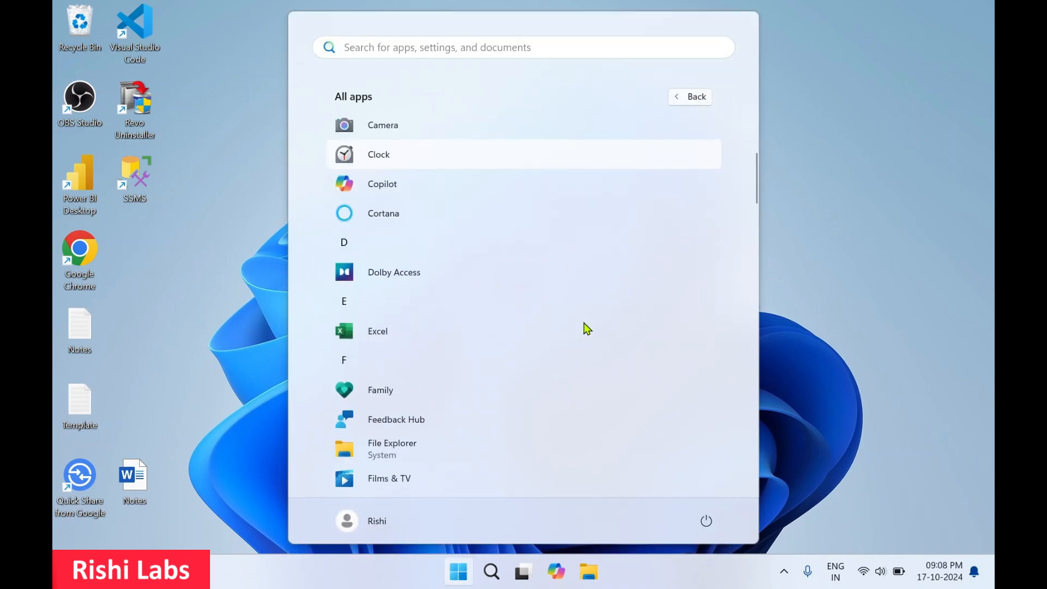
scroll(584, 324, down, 8)
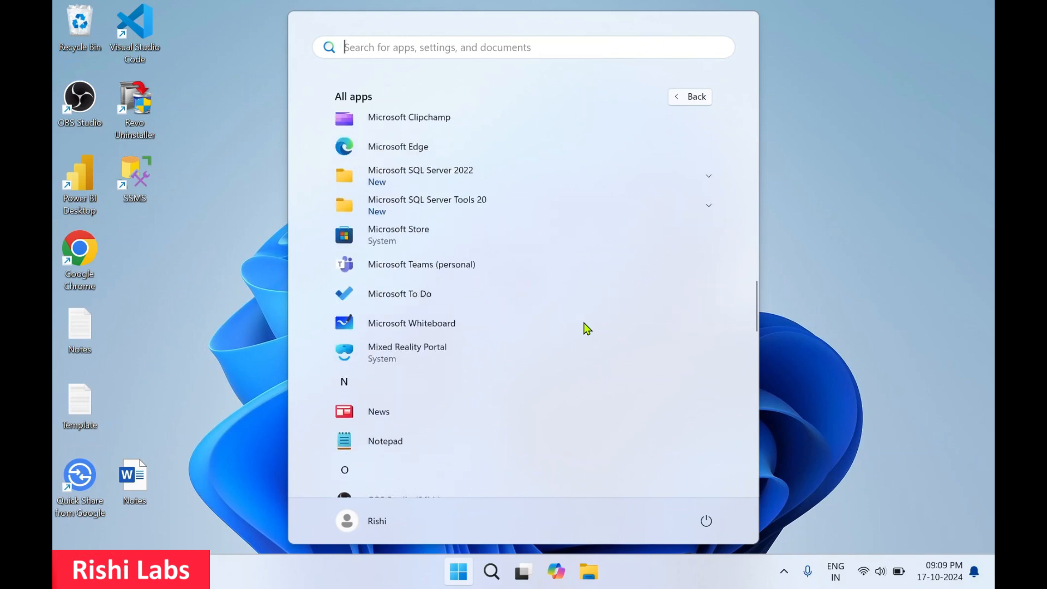
scroll(586, 329, up, 1)
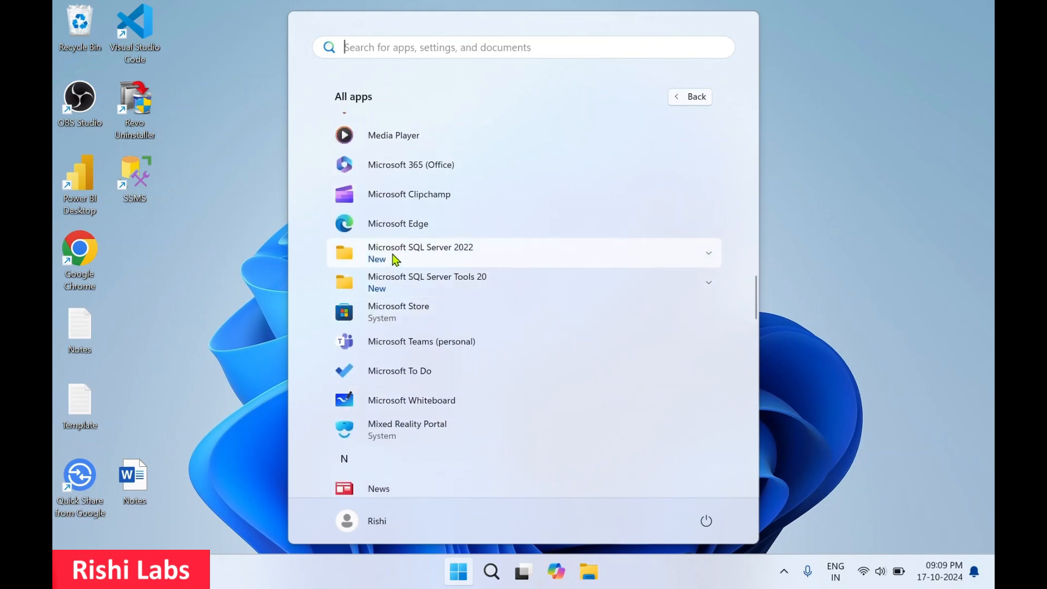
click(708, 255)
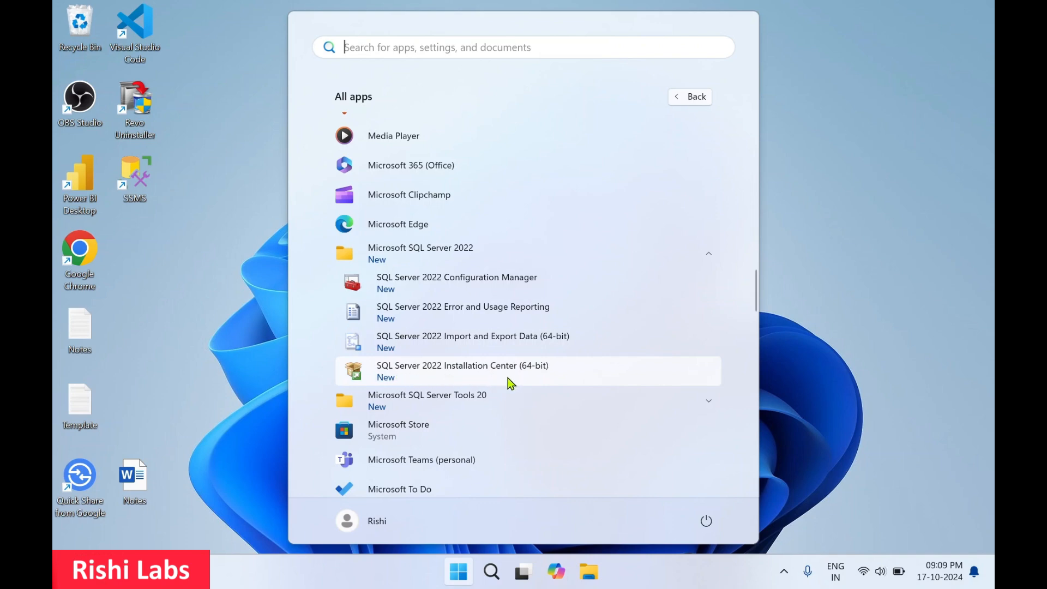
click(458, 375)
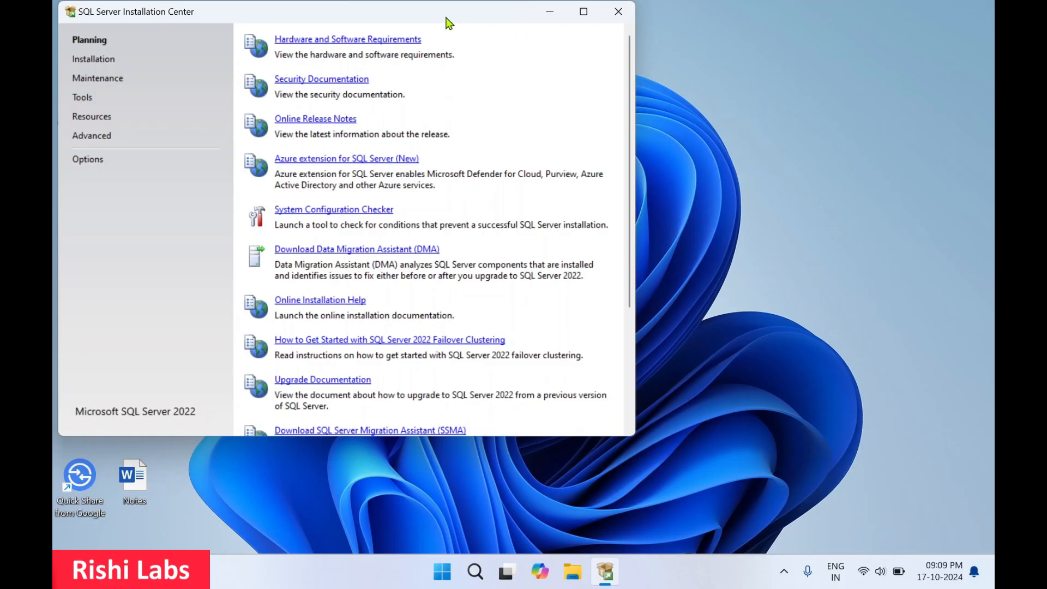
Start a standalone installation or feature addition, using the Developer_ENU folder in C:\SQL2022 as the installation media.
drag(444, 20, 571, 48)
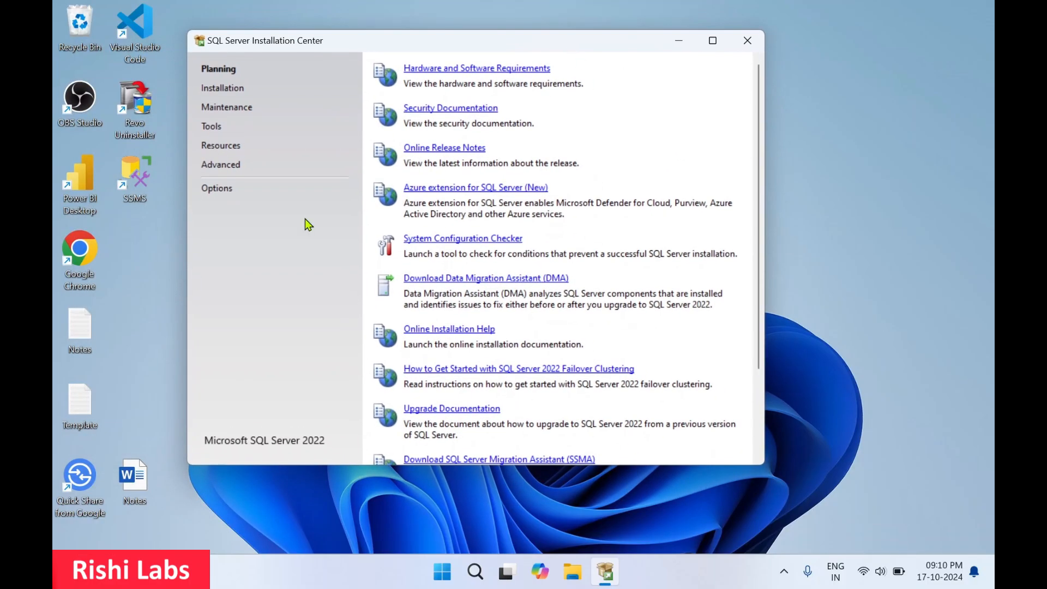
click(222, 90)
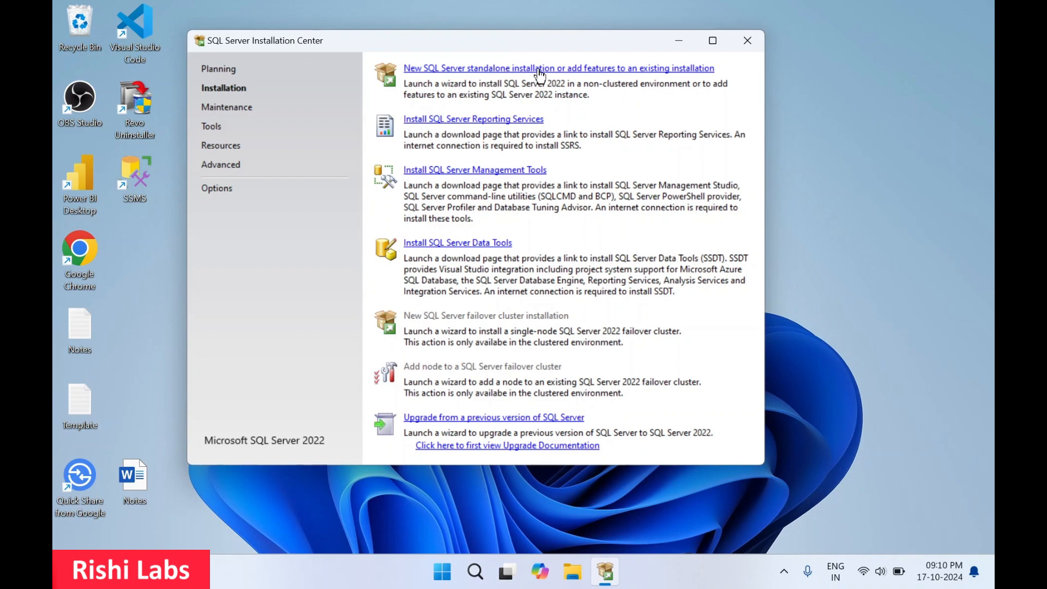
click(572, 70)
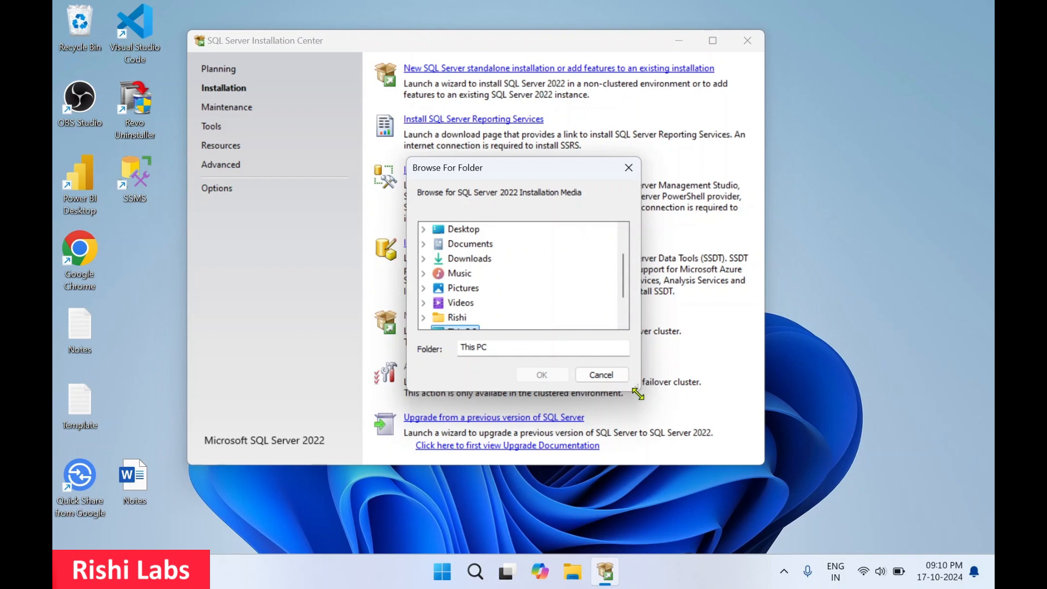
drag(638, 393, 796, 487)
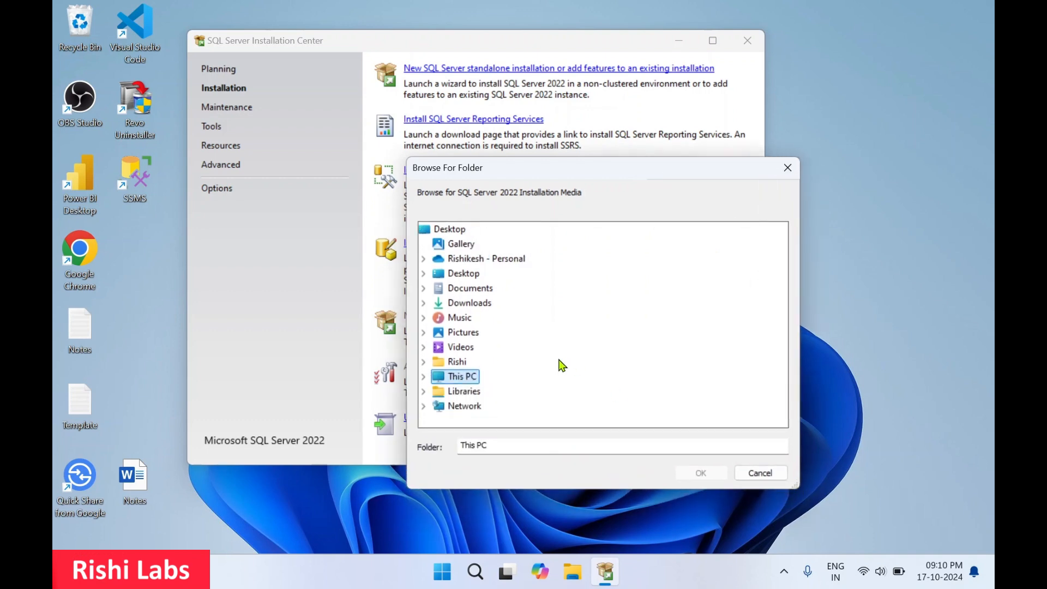
click(424, 377)
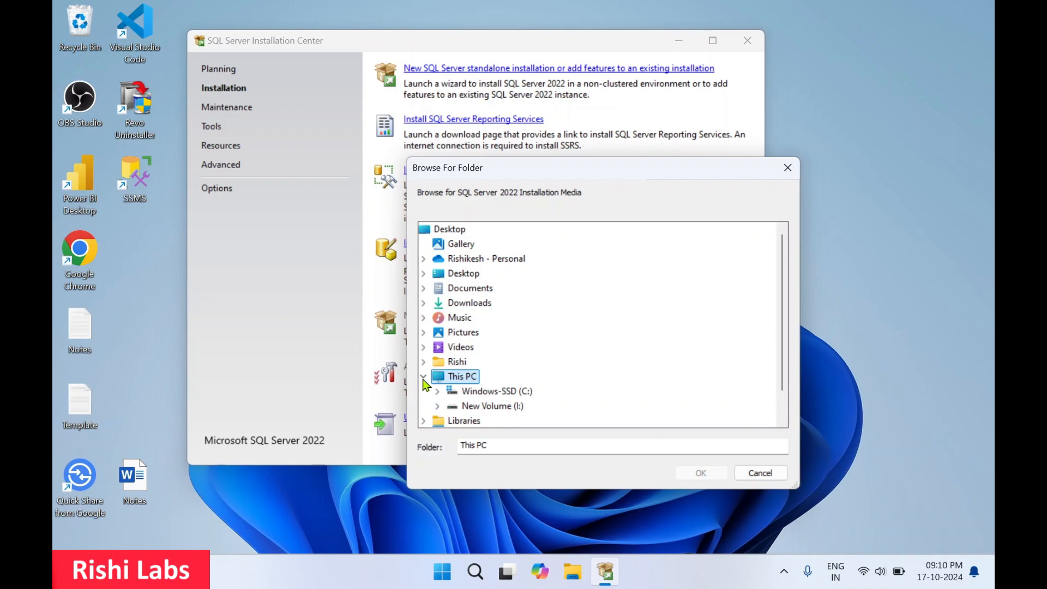
click(437, 392)
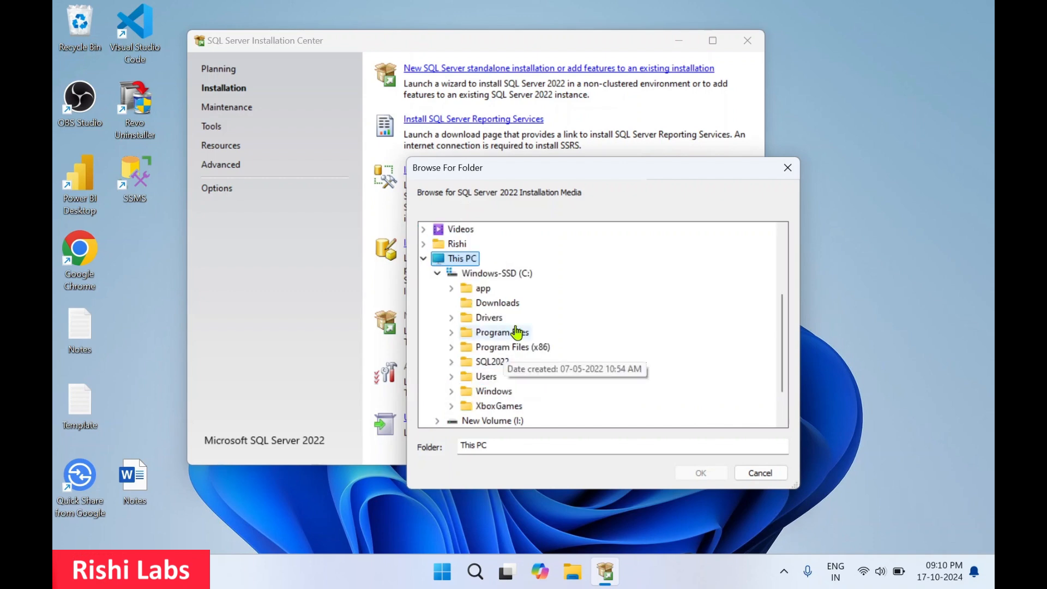
click(452, 364)
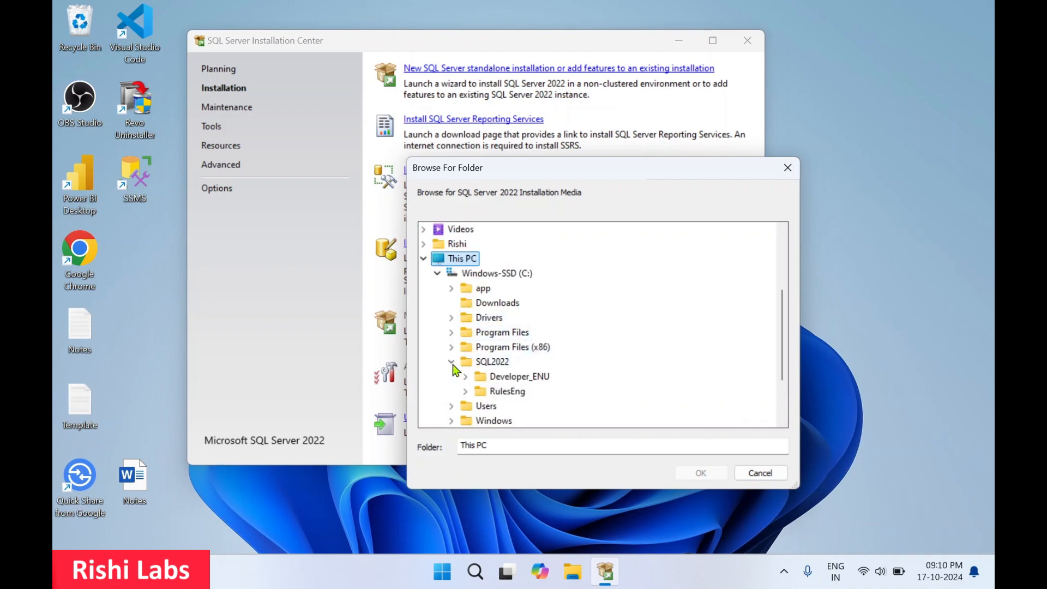
double_click(505, 377)
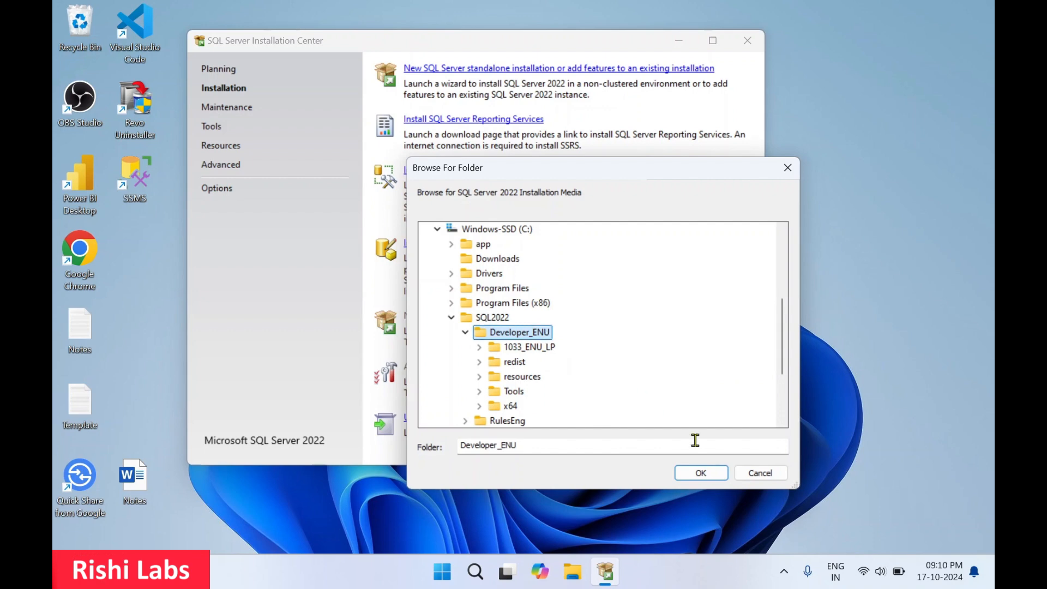
click(703, 473)
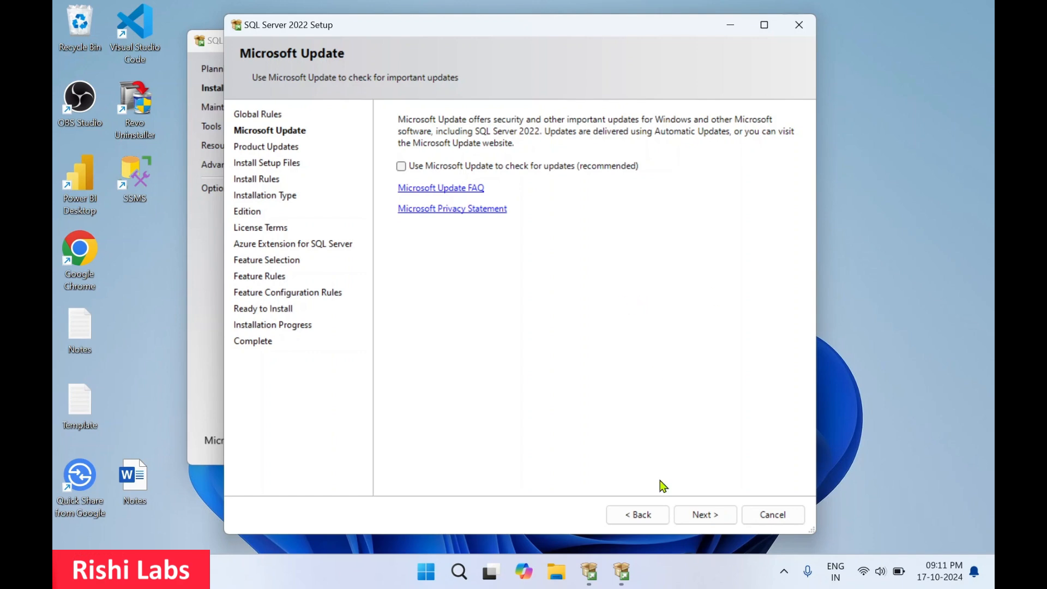
Leave Microsoft Update disabled, skip the product updates scan, and continue through setup to the installation type choice.
click(708, 515)
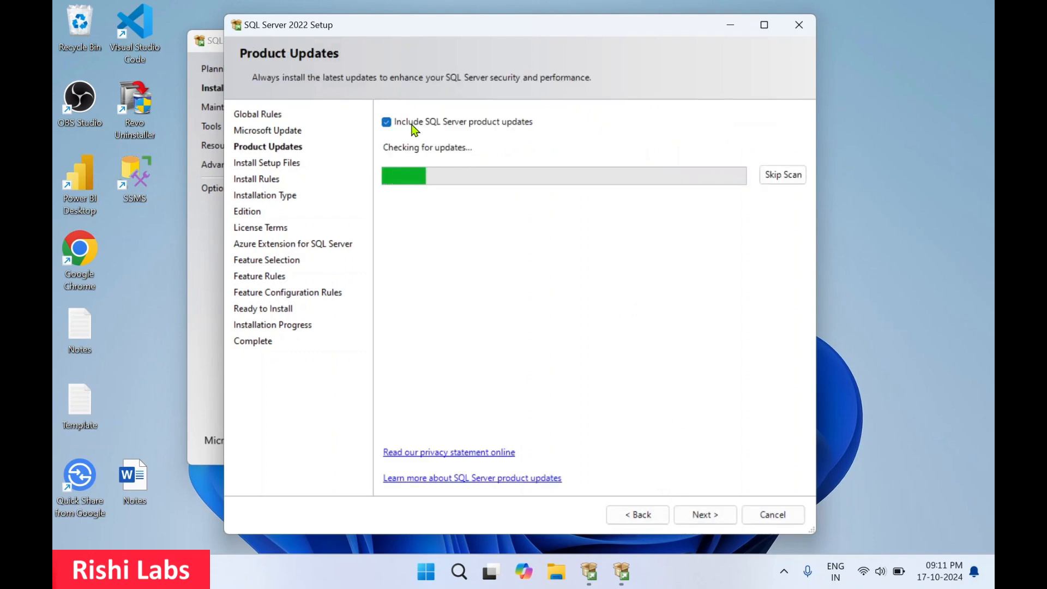
click(777, 177)
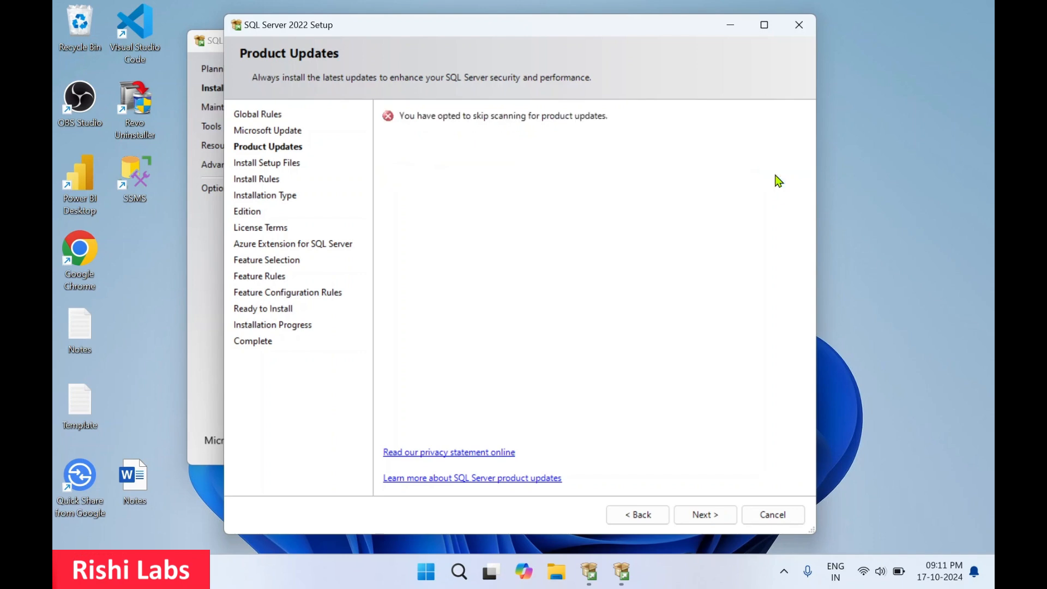
click(705, 513)
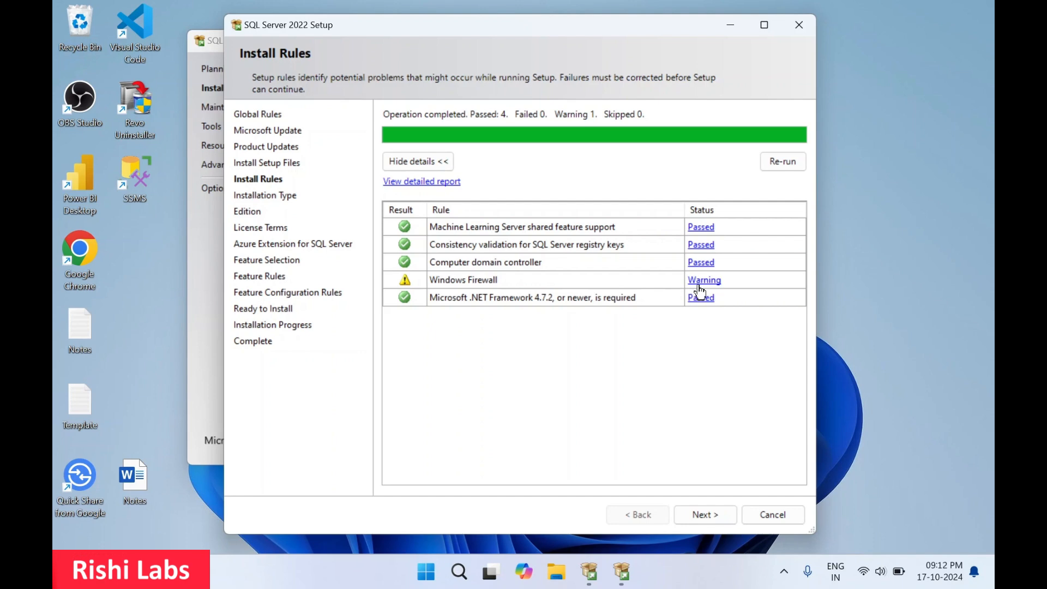
click(705, 515)
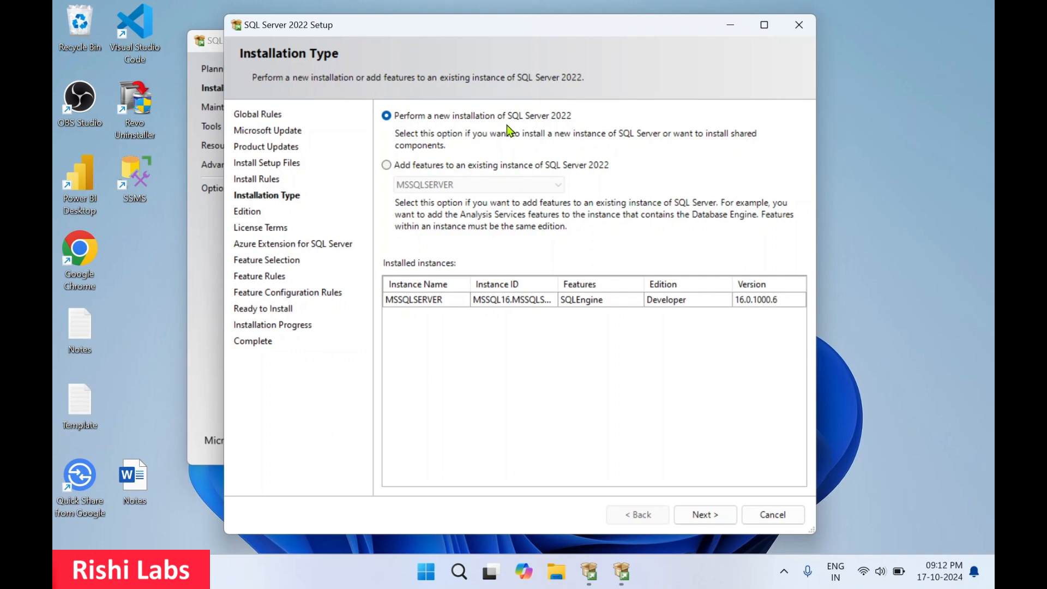
Choose to add features to the existing SQL Server 2022 instance MSSQLSERVER and continue.
click(387, 165)
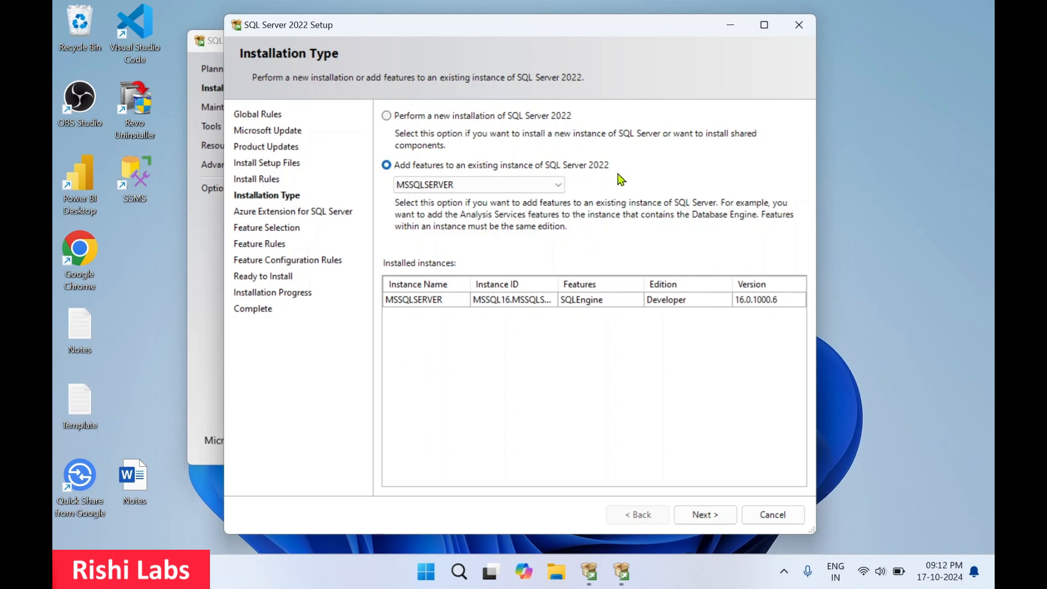
click(558, 185)
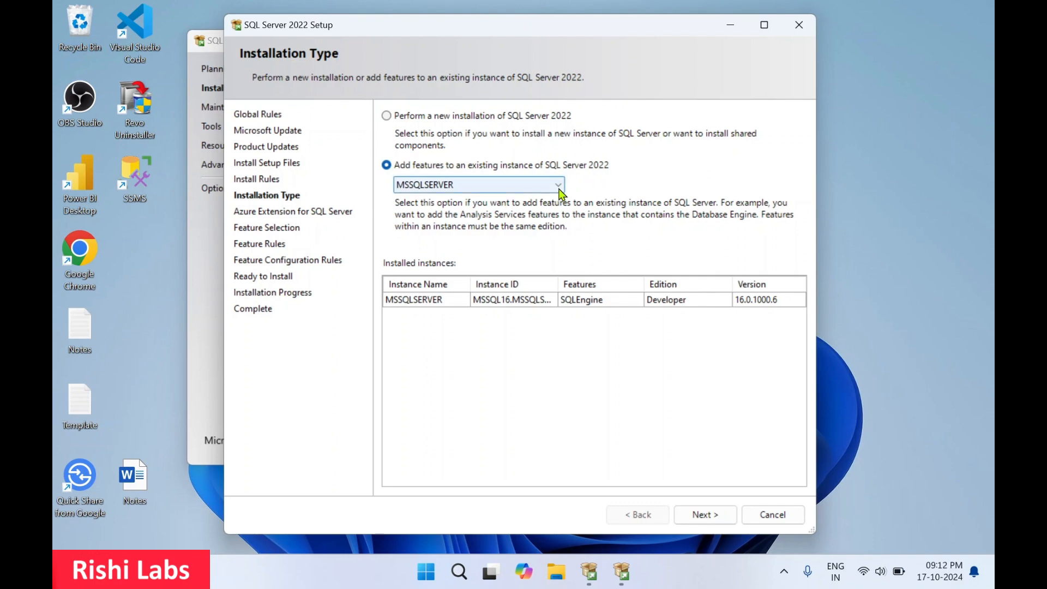
click(506, 202)
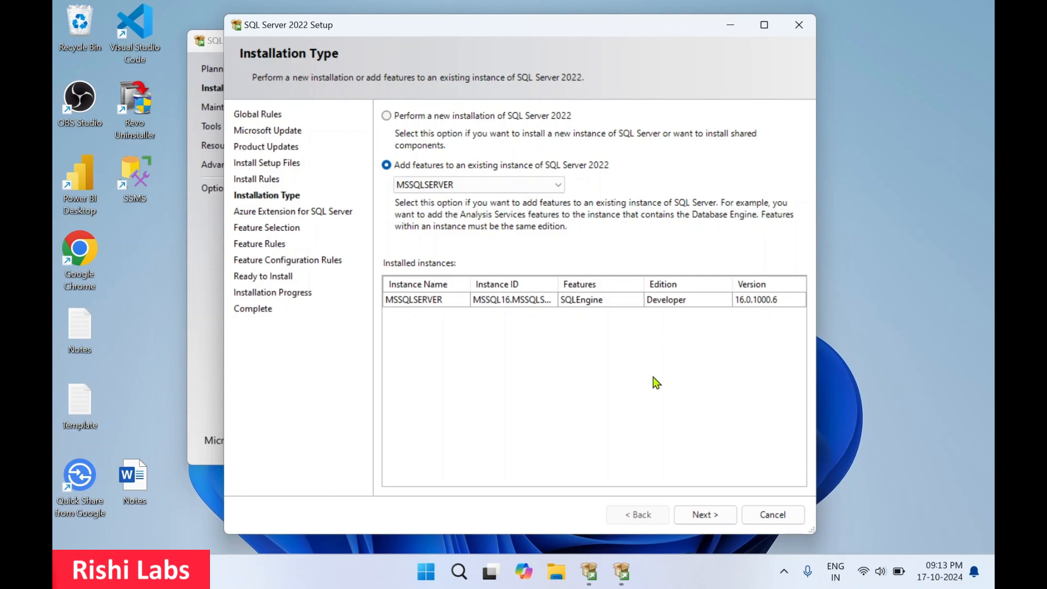
click(709, 516)
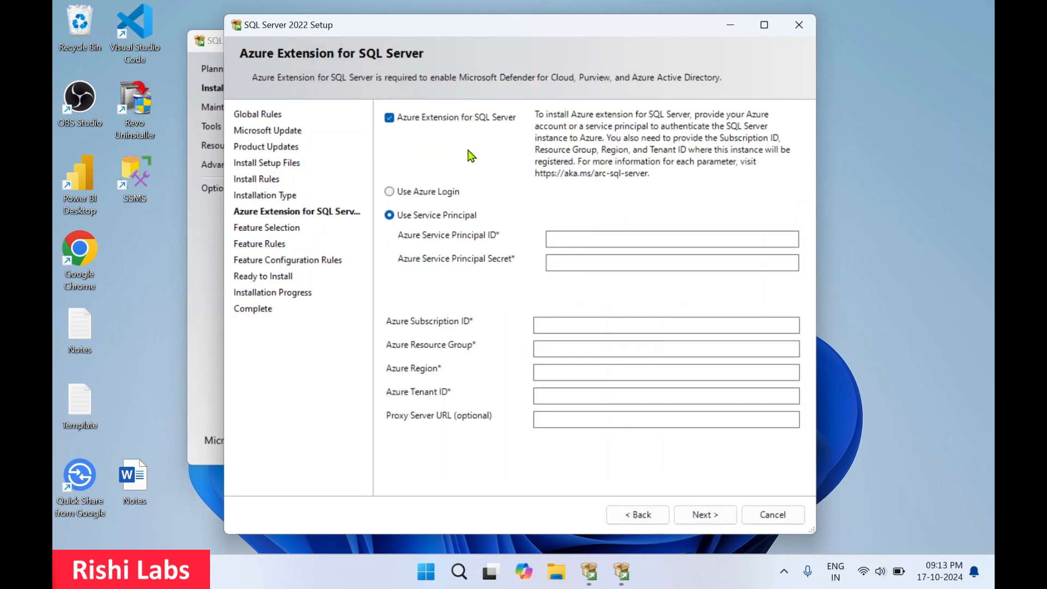
Exclude the Azure Extension for SQL Server, select Integration Services as the shared feature to install, and continue to server configuration.
click(411, 125)
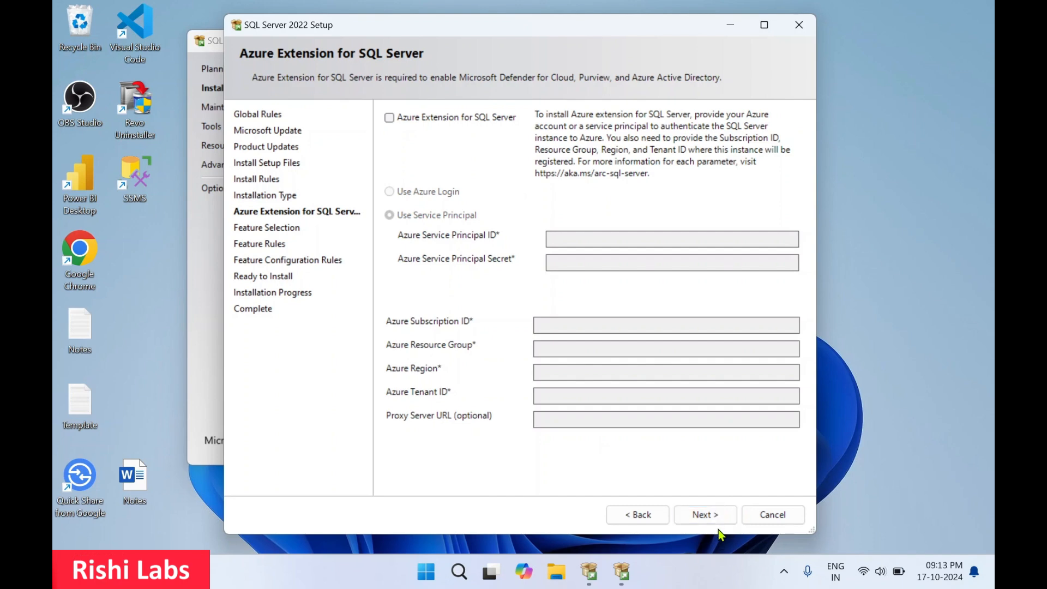
click(703, 515)
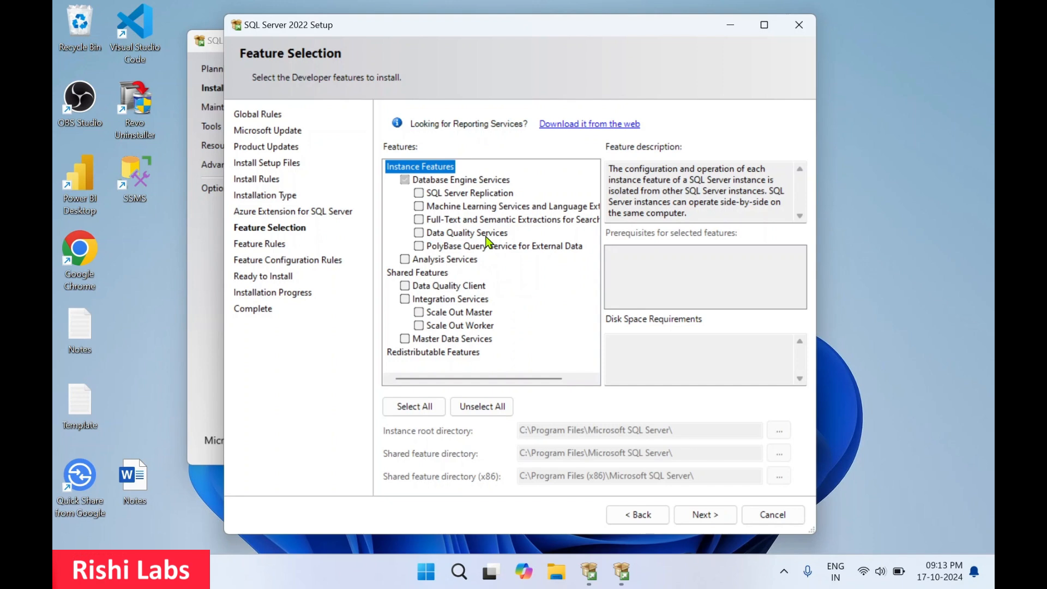
click(405, 300)
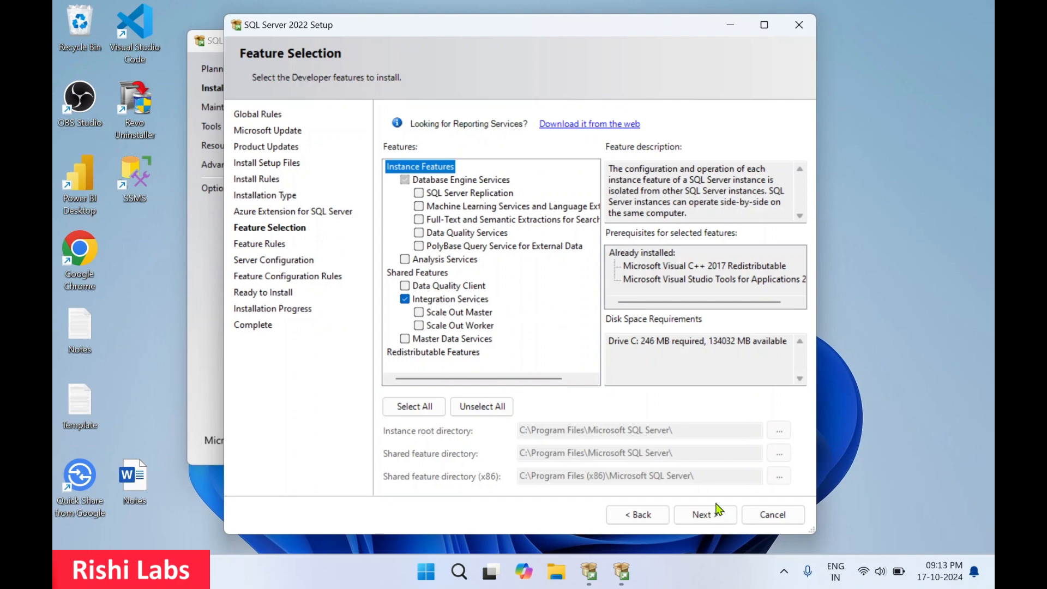
click(716, 521)
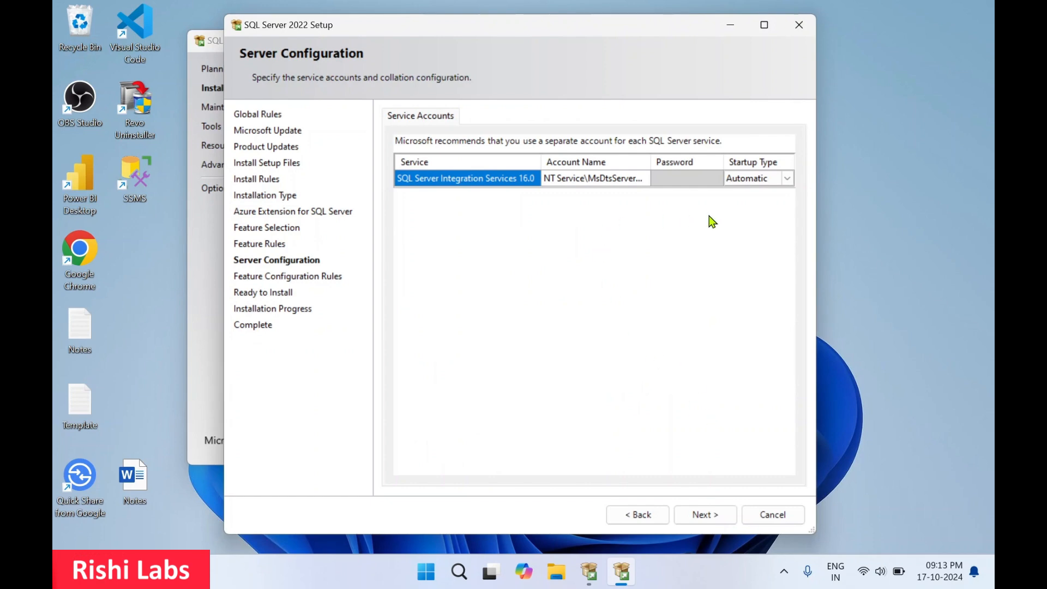
Keep the default Integration Services service account, install the feature, and close both the setup wizard and the Installation Center.
click(724, 519)
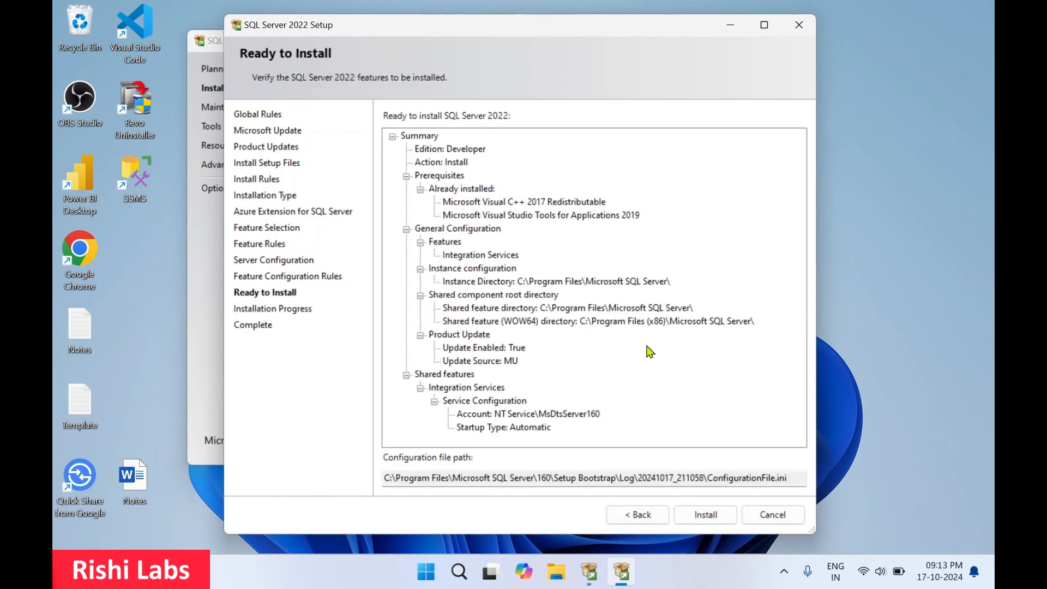
click(702, 522)
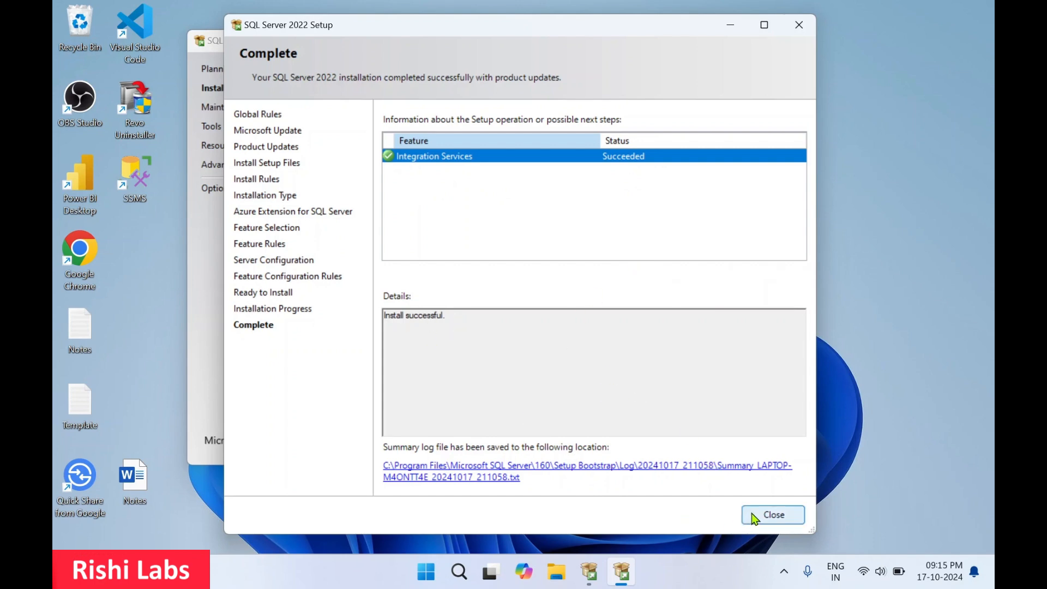
click(774, 514)
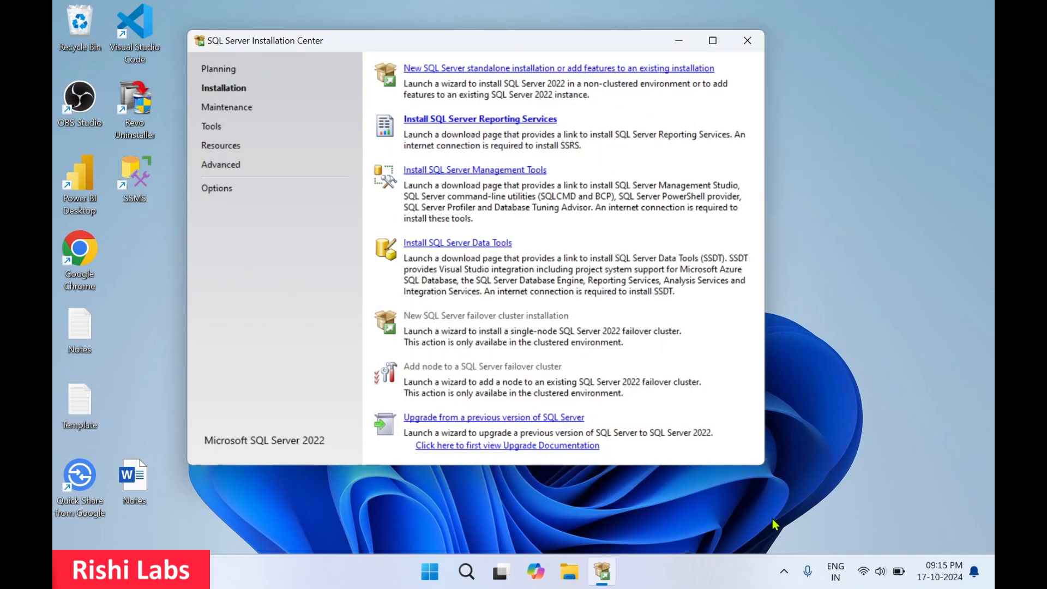
click(747, 40)
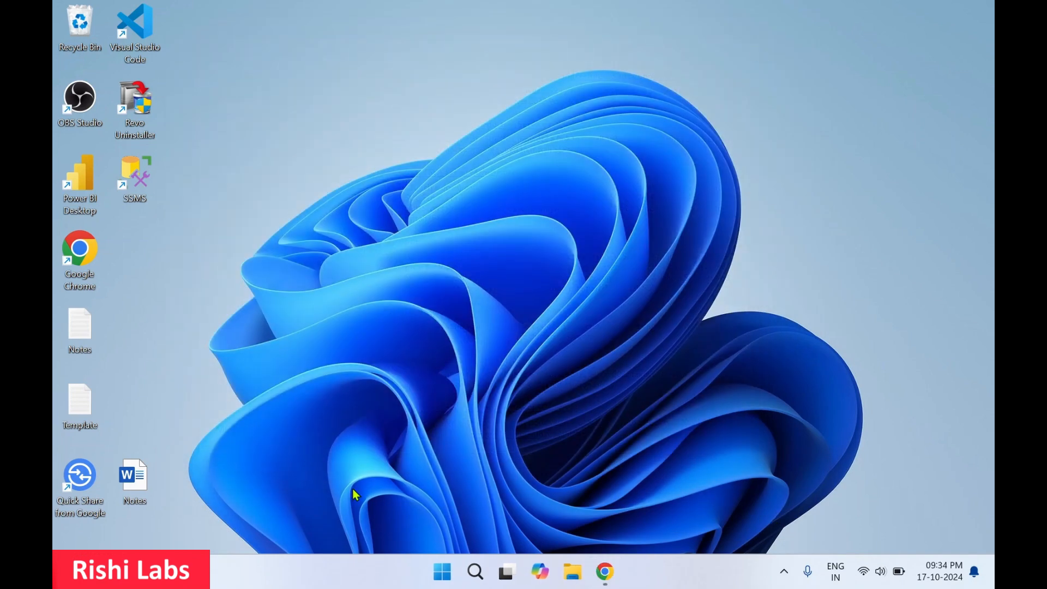
Open Component Services by running Dcomcnfg.exe from the Windows Run dialog.
click(442, 573)
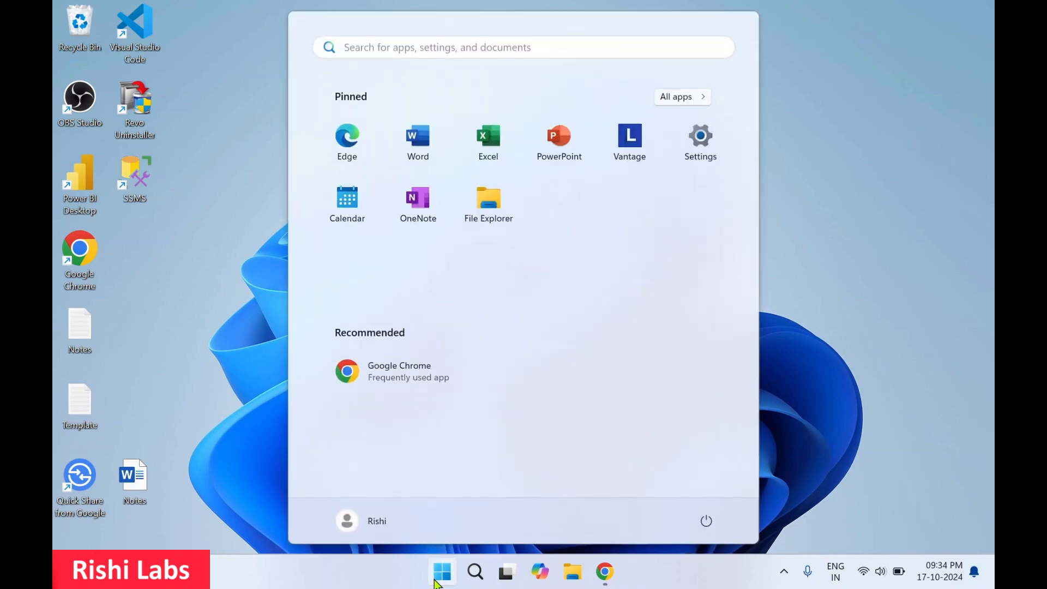
click(438, 48)
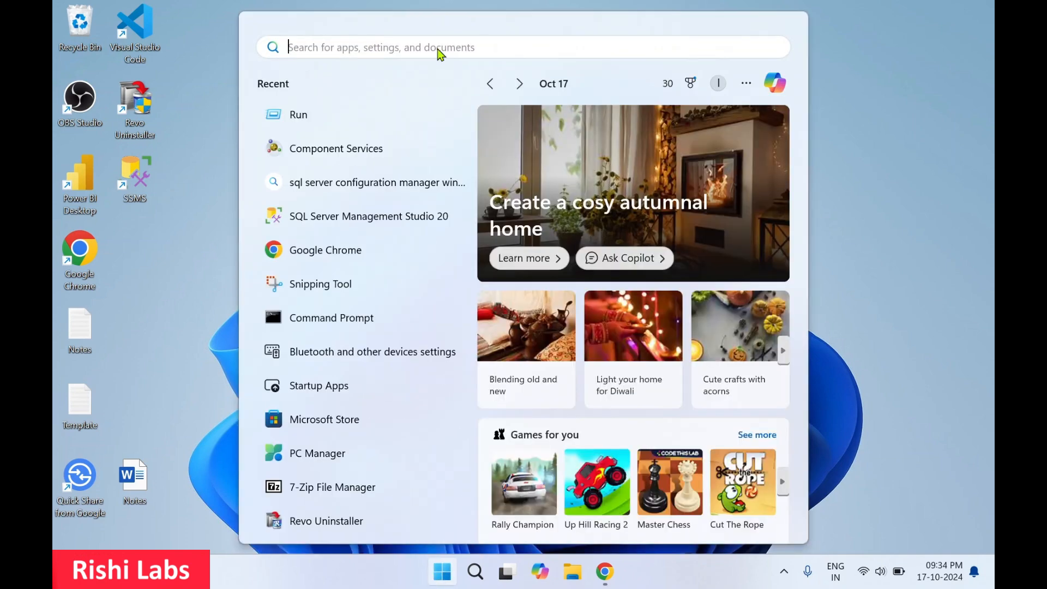
text(run)
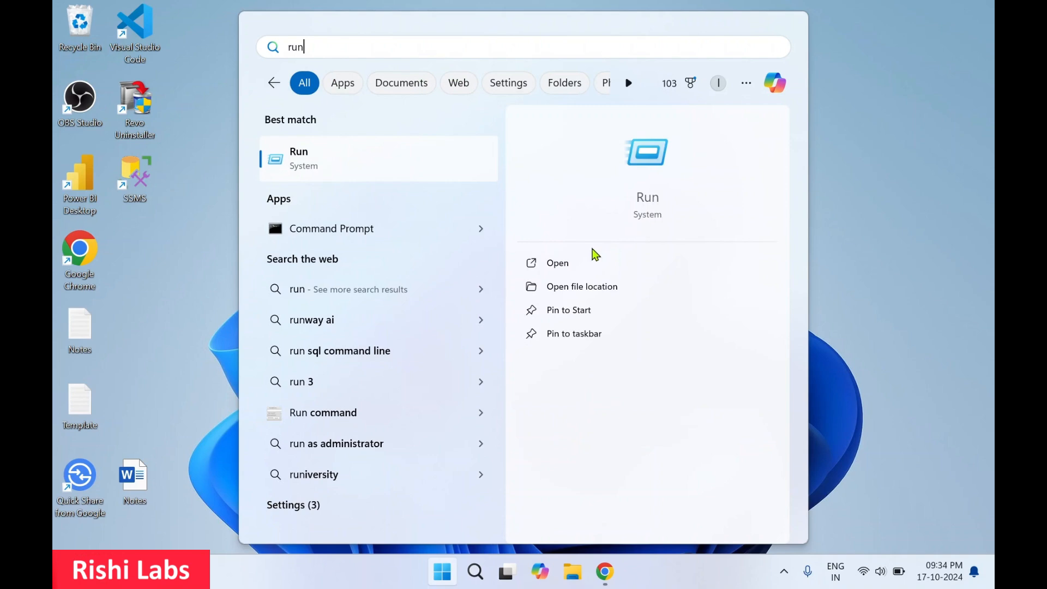
click(565, 266)
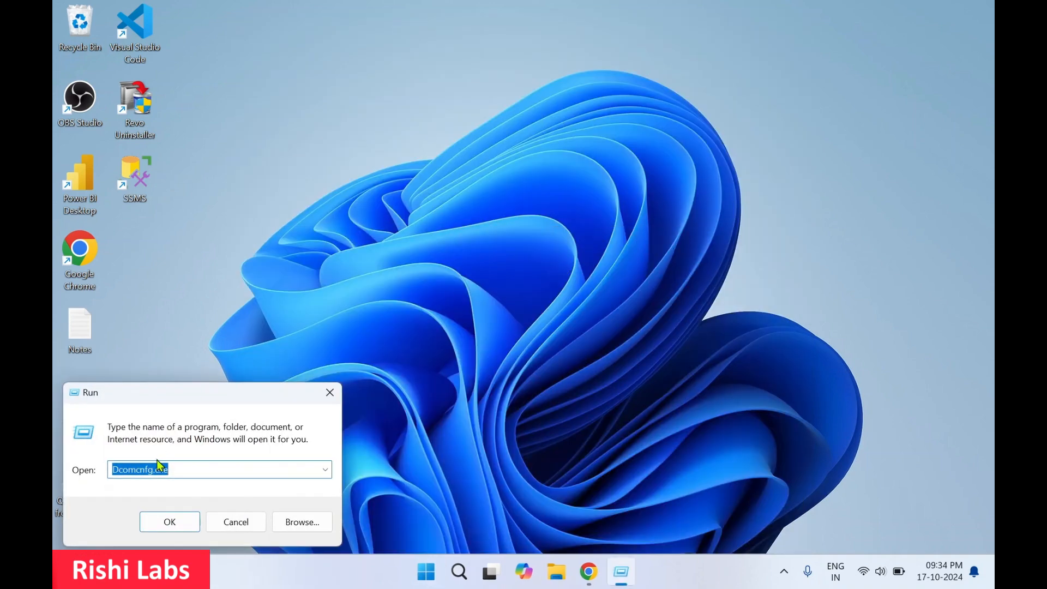
click(193, 472)
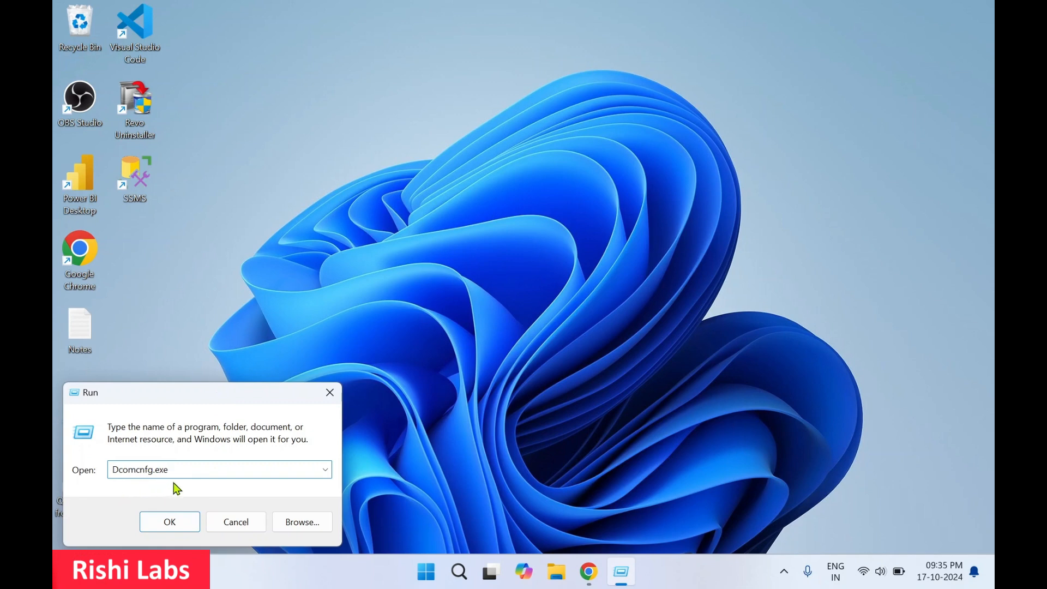
click(170, 525)
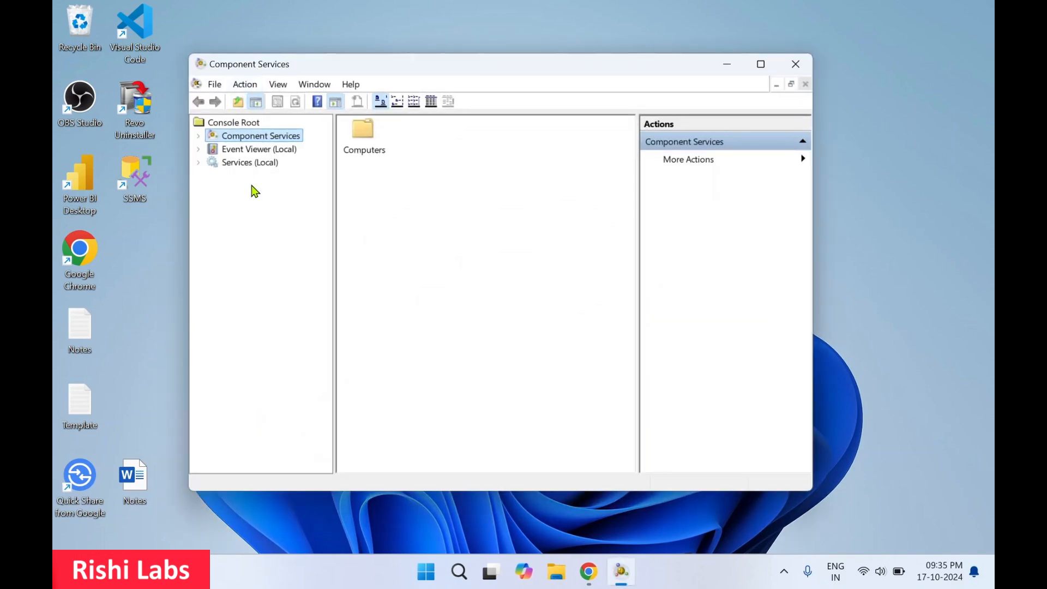
Expand Component Services, Computers and My Computer down to the DCOM Config application list, and widen the console tree.
click(199, 137)
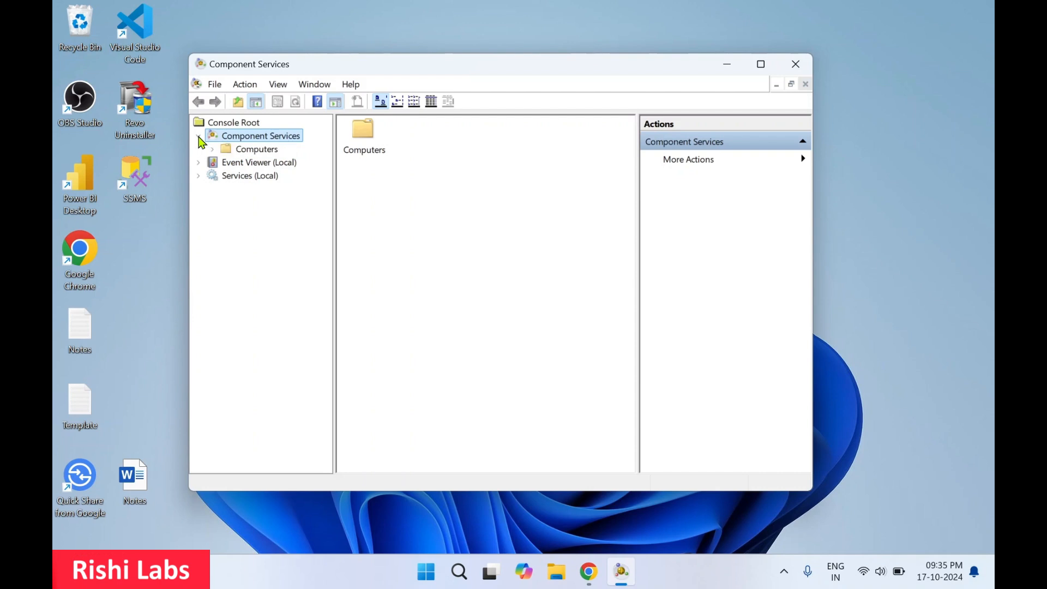
click(213, 151)
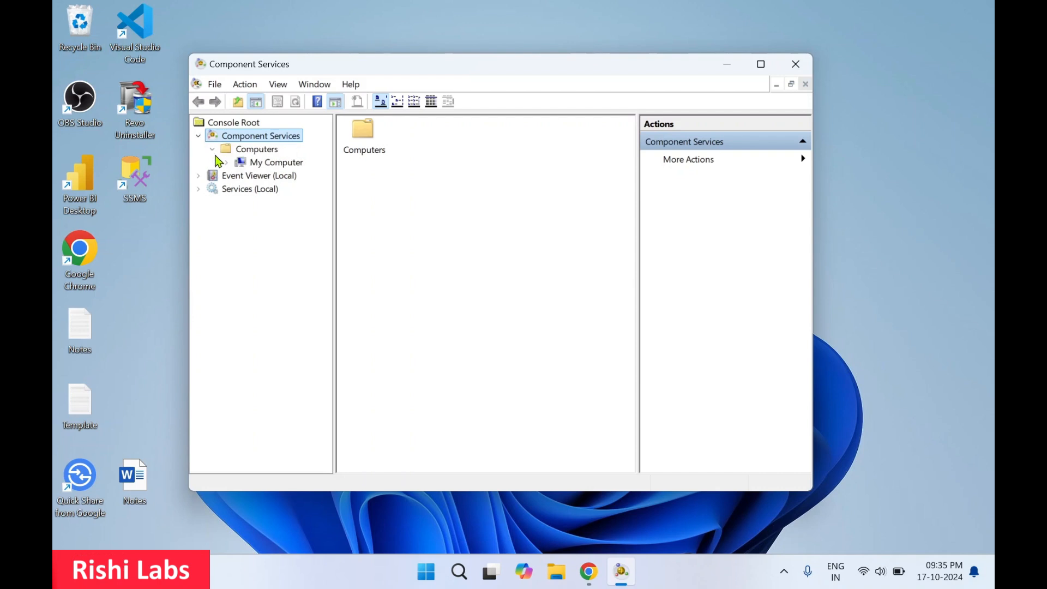
click(226, 163)
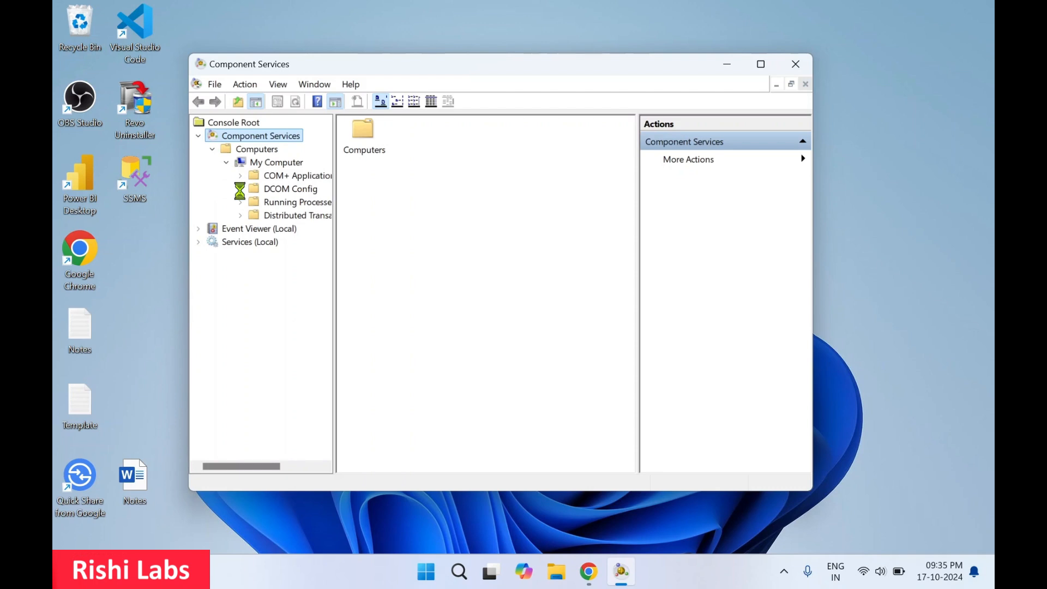
click(241, 191)
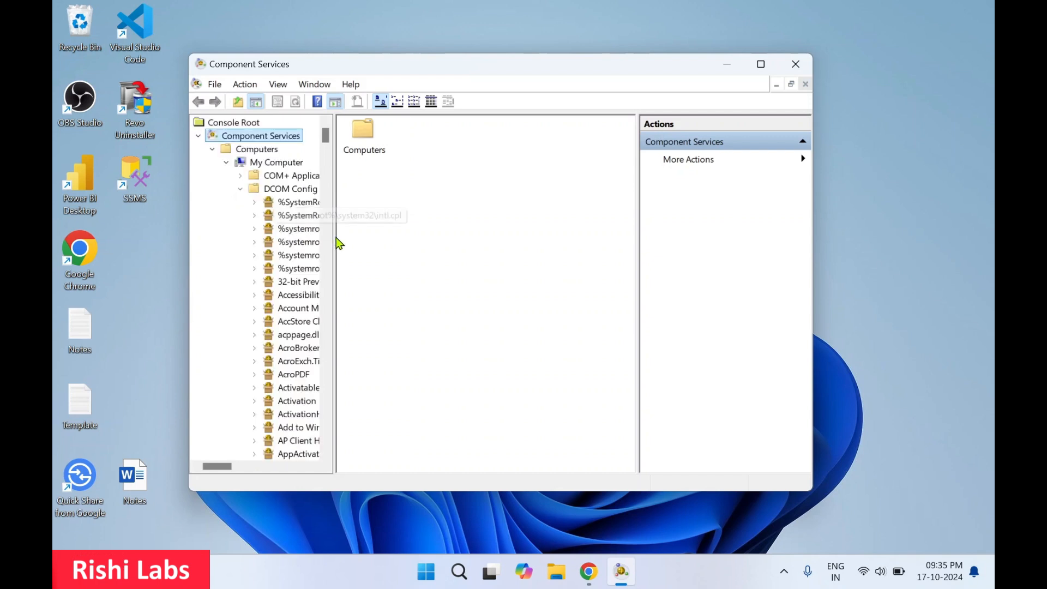
drag(333, 245, 416, 255)
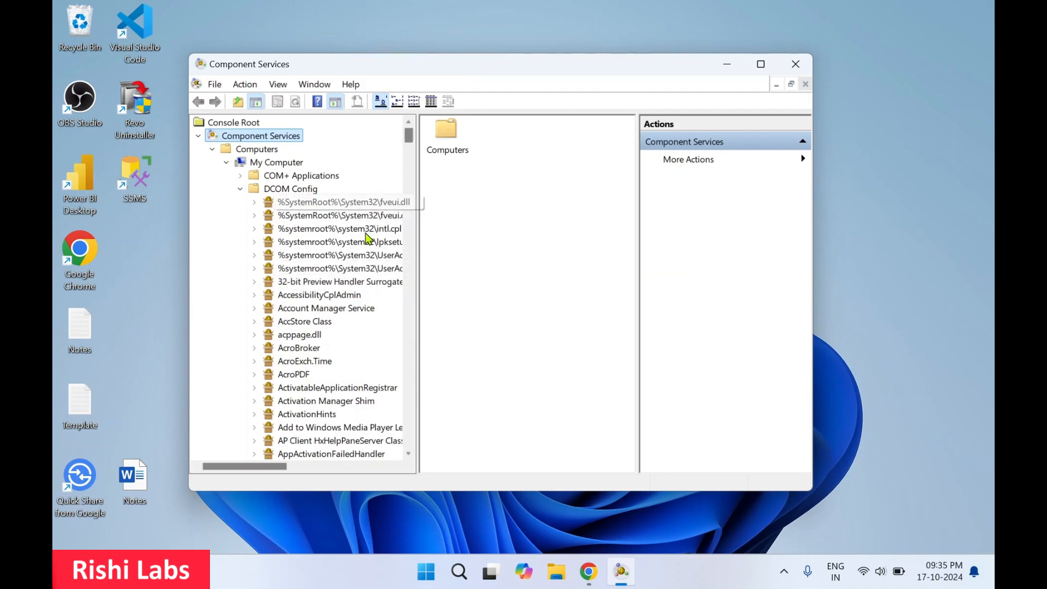
Find Microsoft SQL Server Integration Services 16.0 under DCOM Config, maximizing the window for readable names, and open its properties.
drag(410, 140, 423, 216)
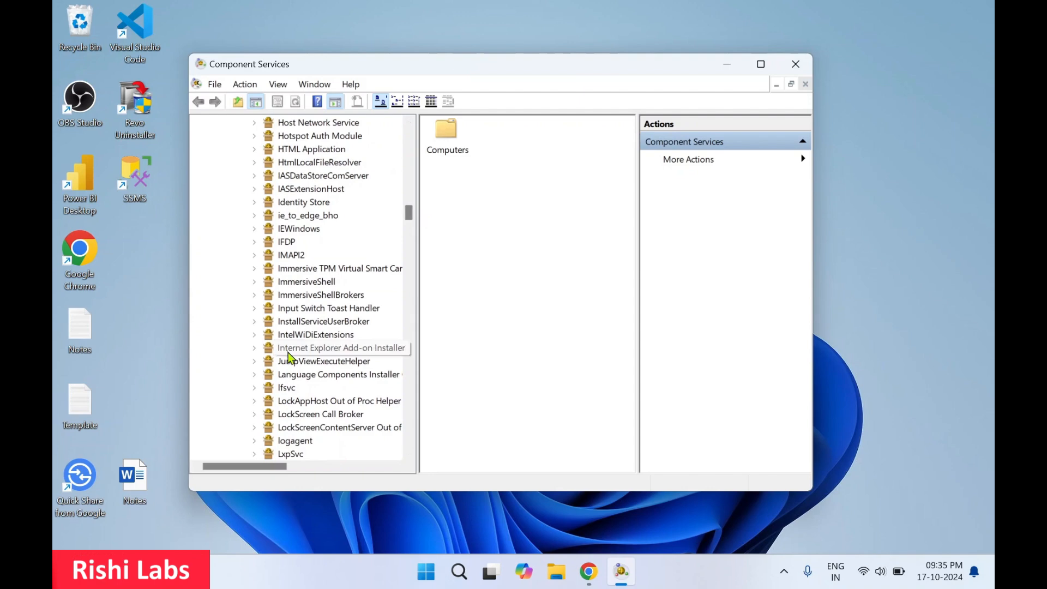
scroll(288, 355, down, 5)
scroll(288, 358, down, 7)
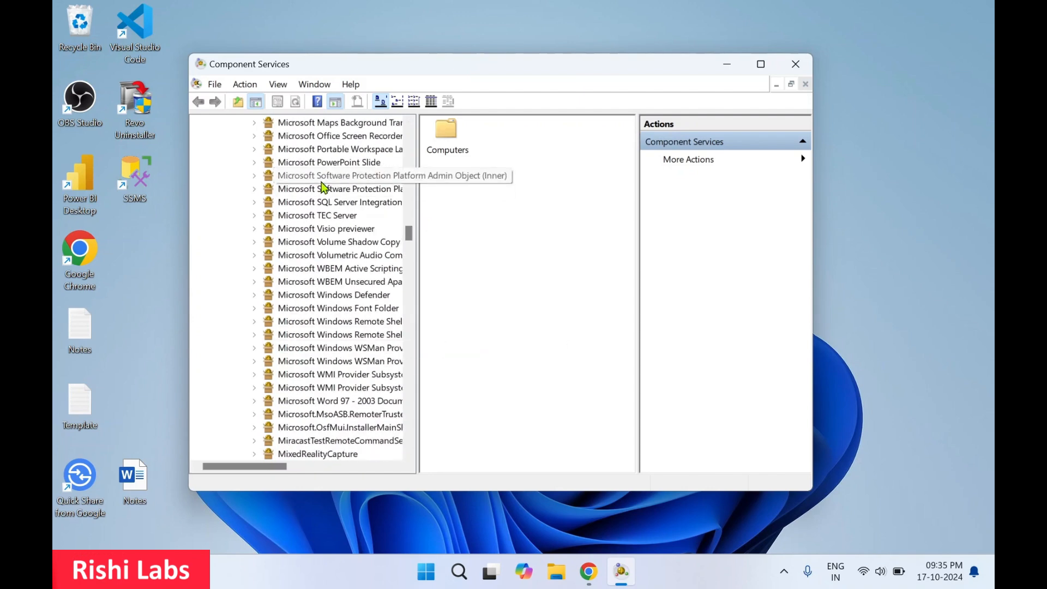
scroll(324, 188, up, 2)
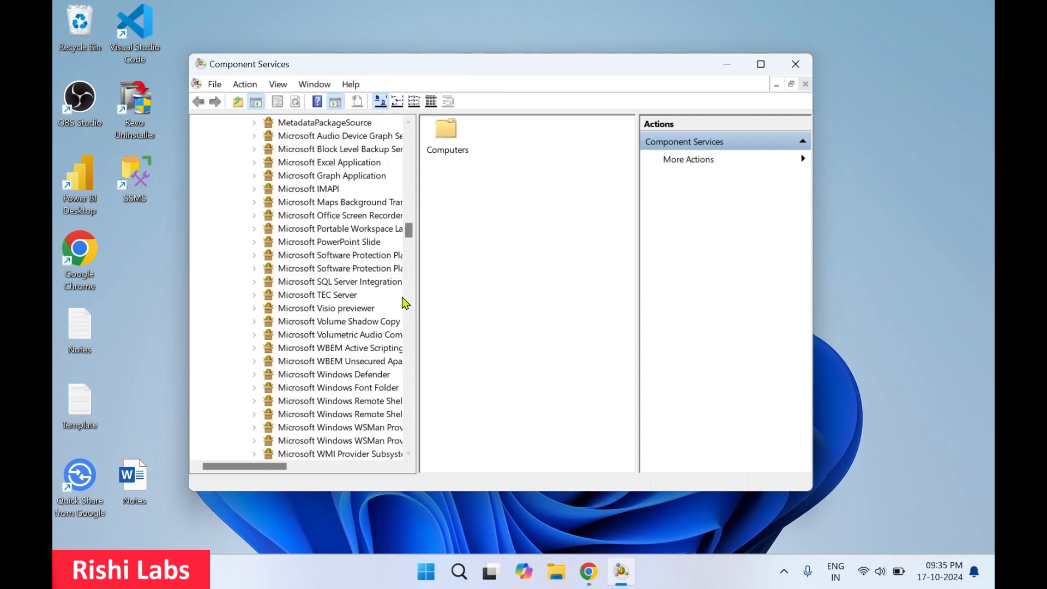
drag(418, 305, 506, 305)
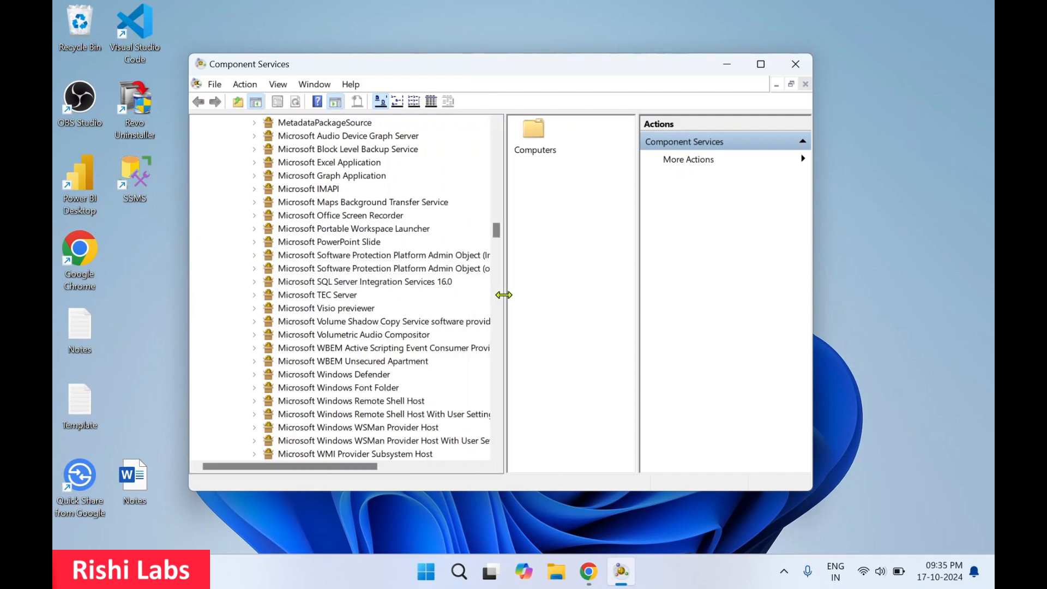
click(760, 69)
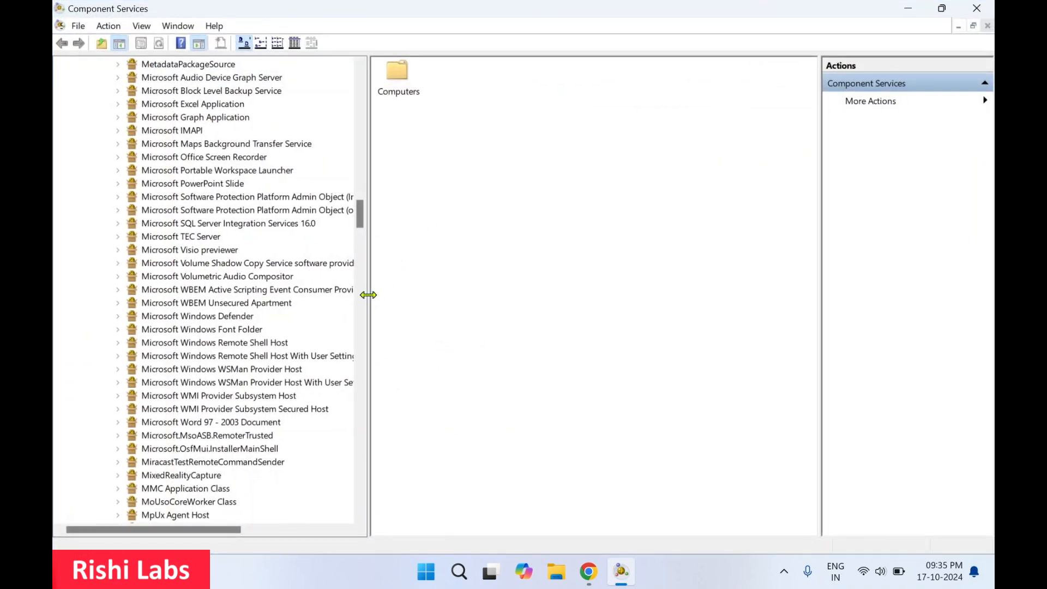
drag(369, 295, 468, 292)
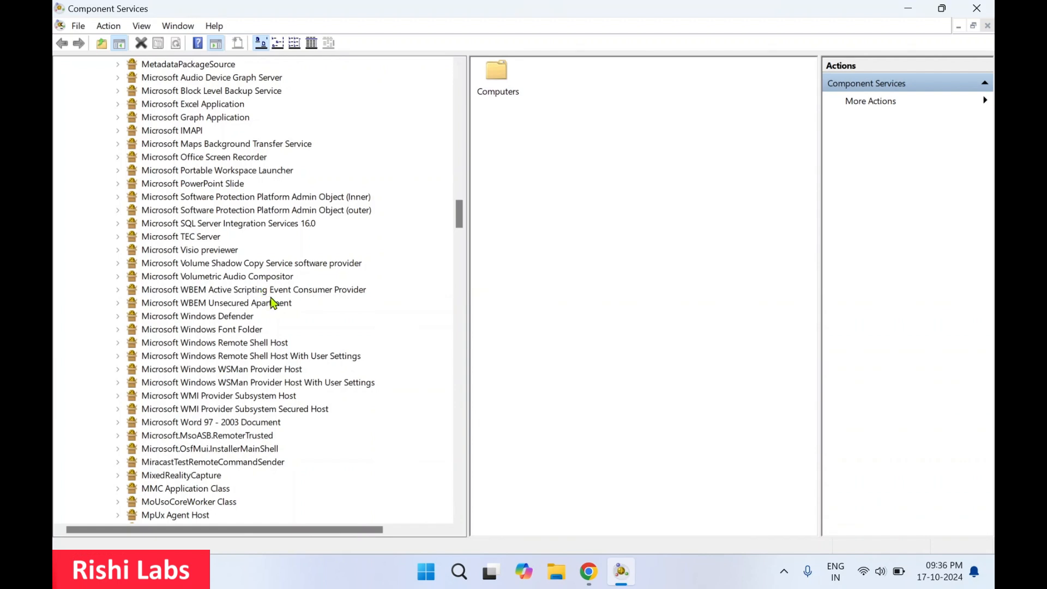
click(217, 225)
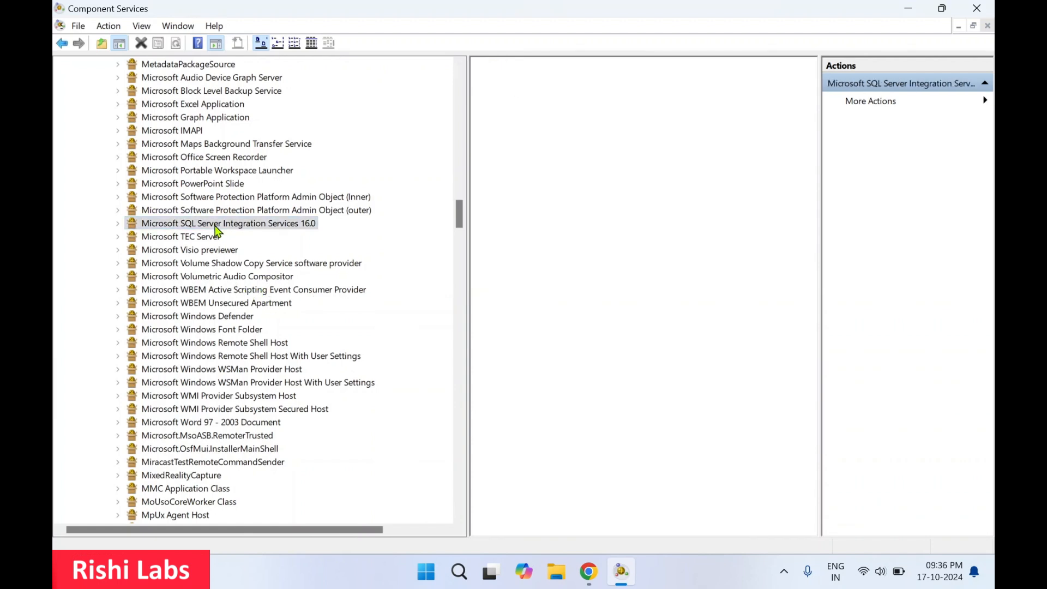
right_click(276, 227)
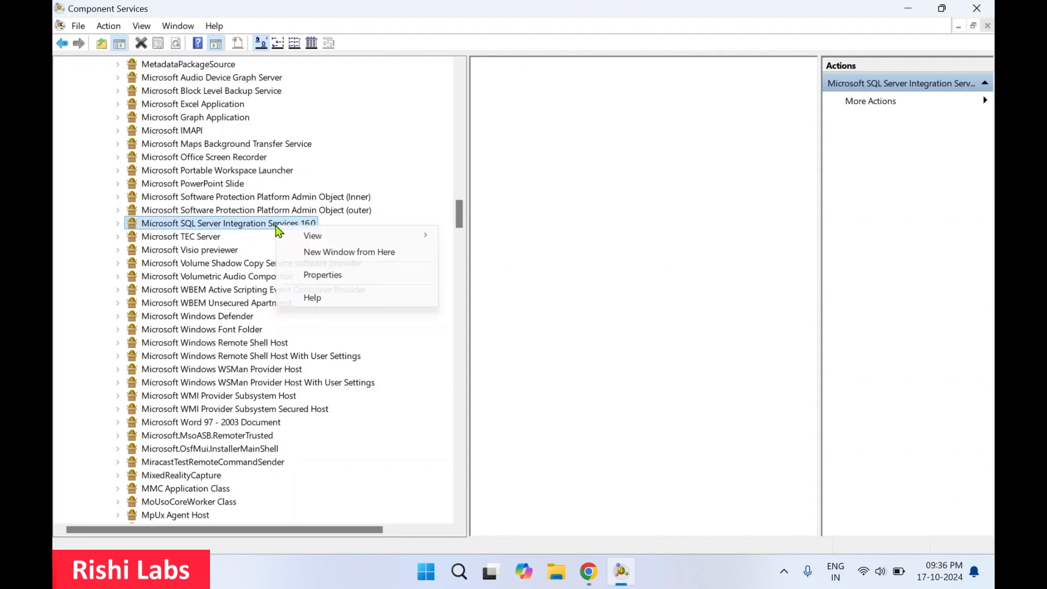
click(355, 281)
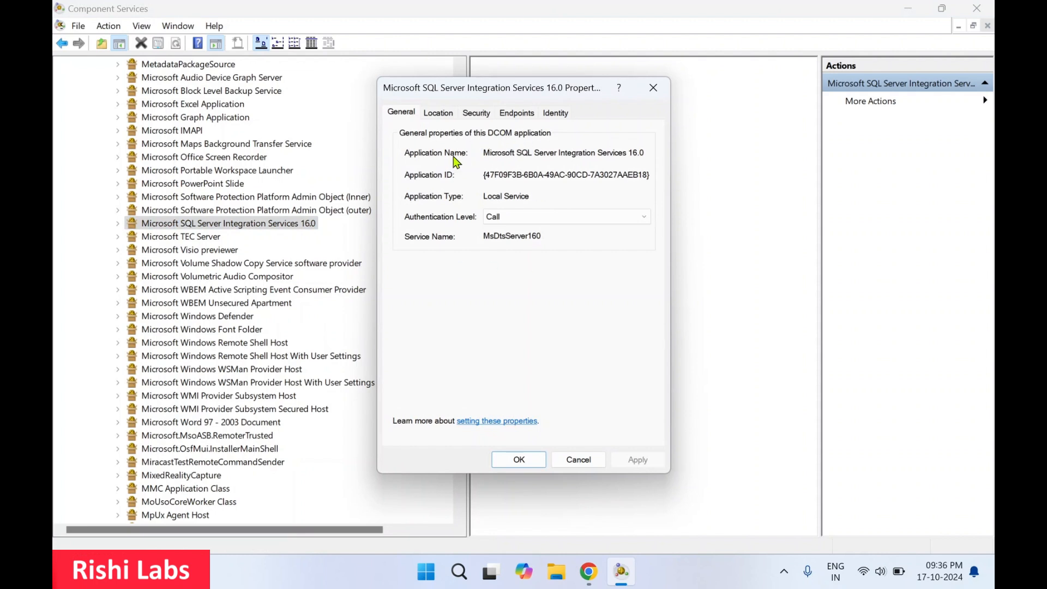
Add the local Windows user account to the customized Launch and Activation Permissions, checking the entered name.
click(477, 115)
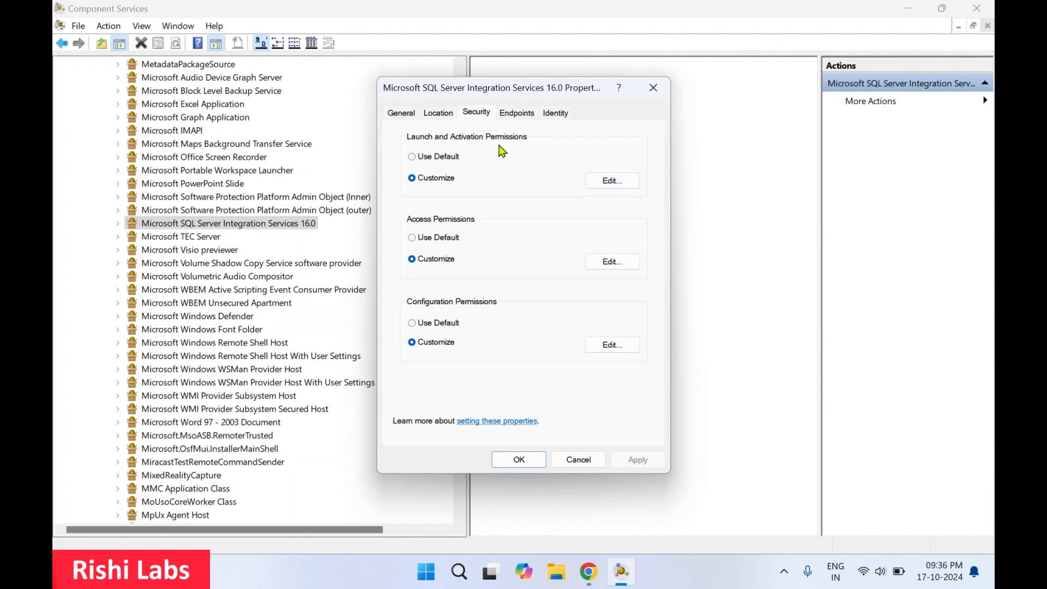
click(626, 186)
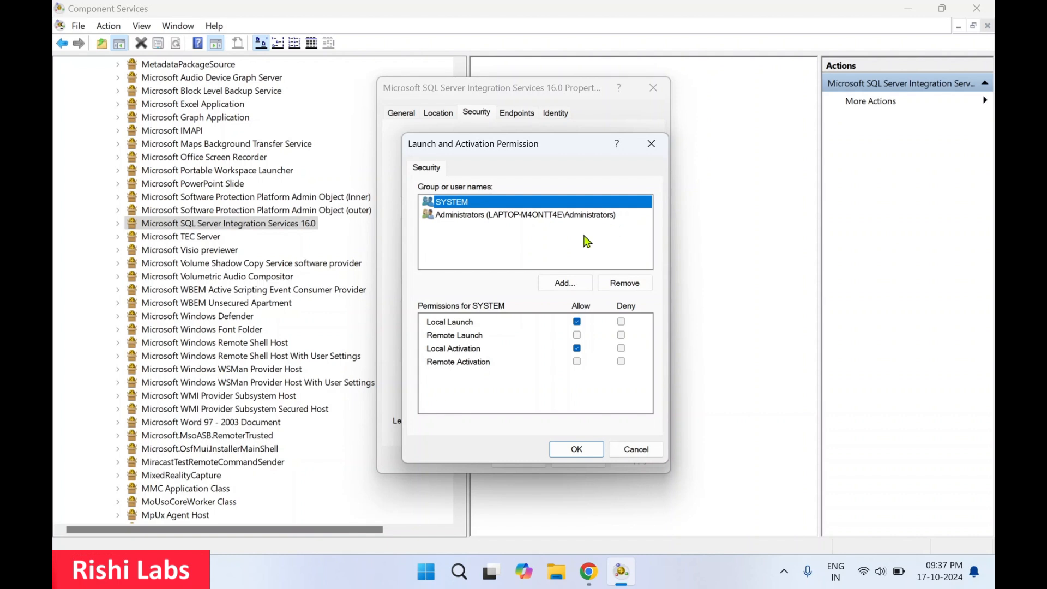
click(557, 284)
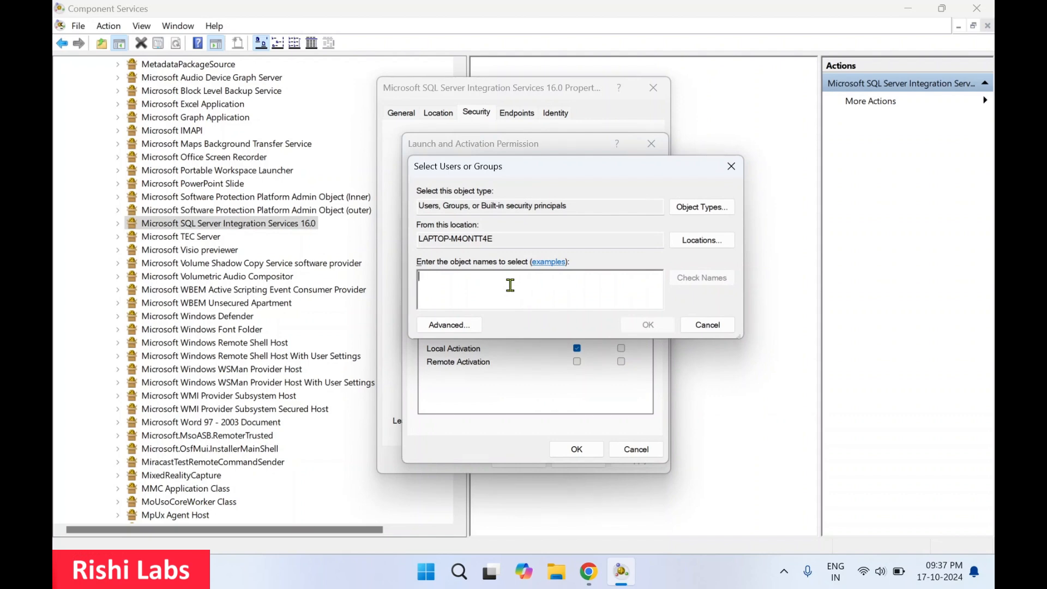
text(Rishi)
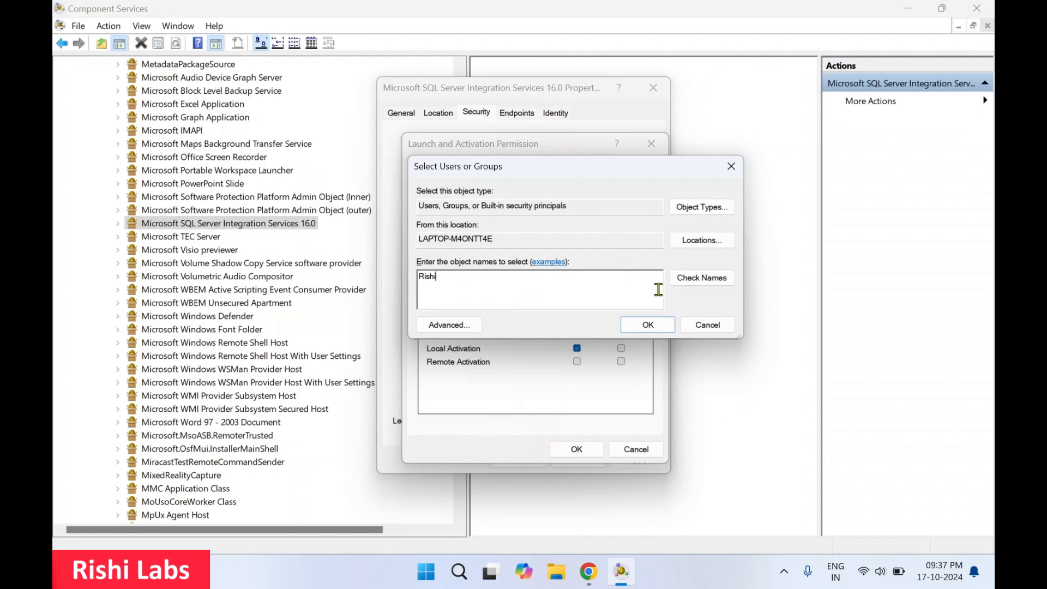
click(703, 279)
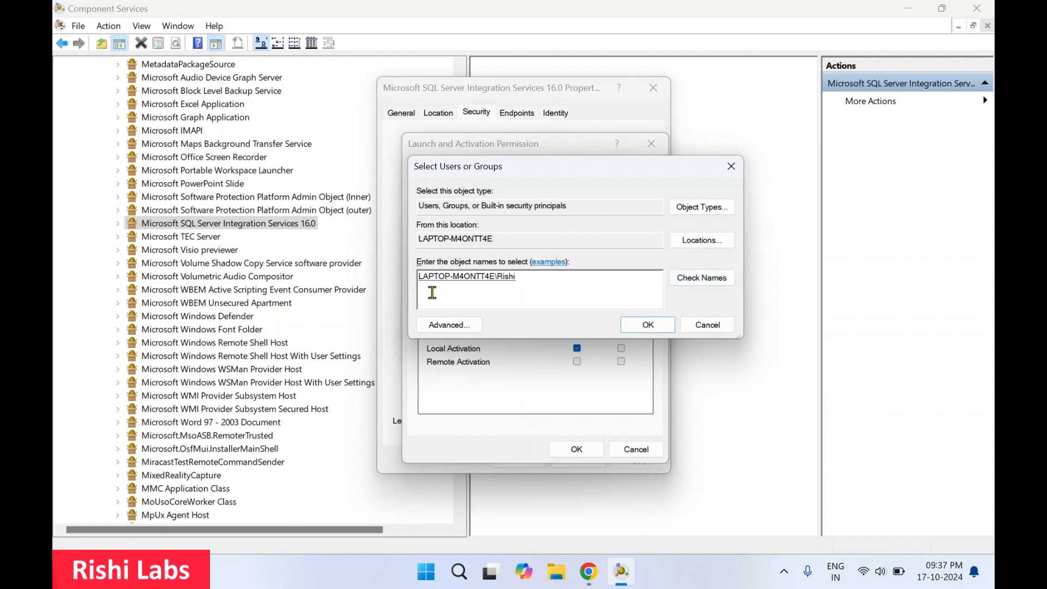
click(648, 326)
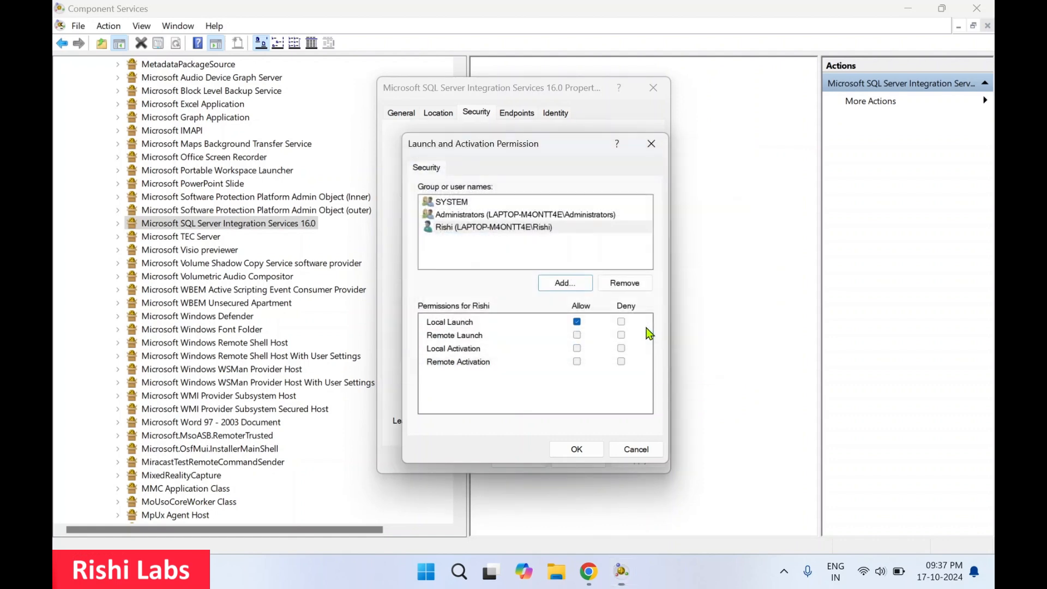
Allow the added Windows user Remote Launch, Local Activation and Remote Activation, apply the service properties, and close Component Services.
click(553, 231)
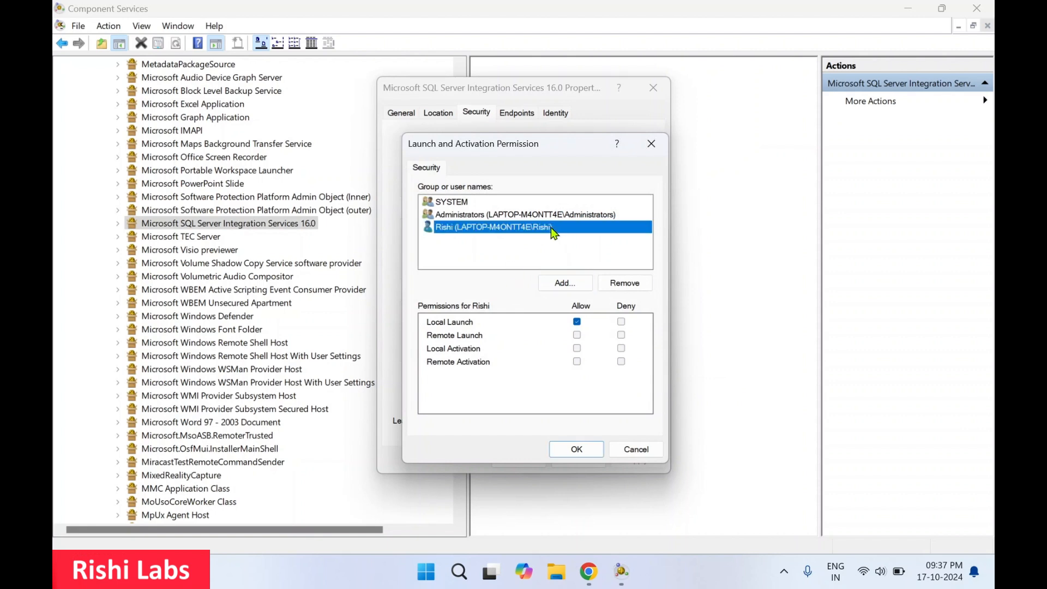
click(578, 336)
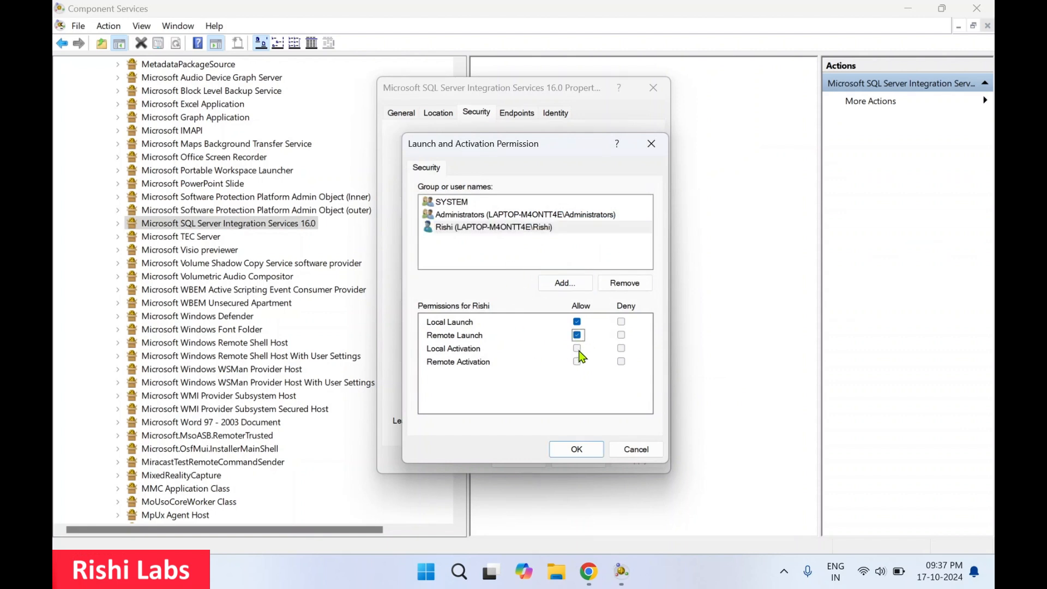
click(537, 234)
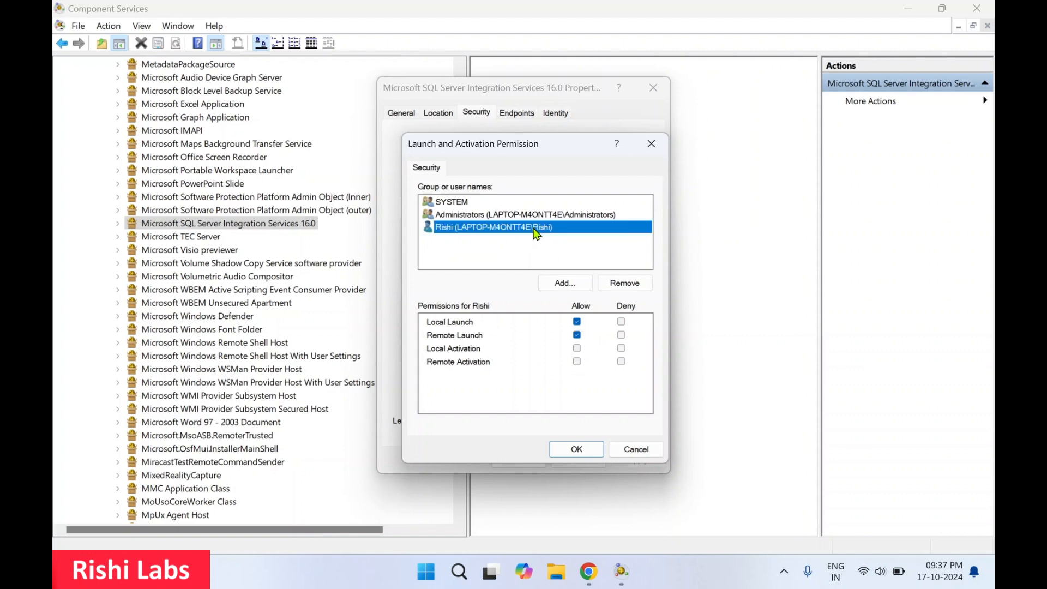
click(578, 350)
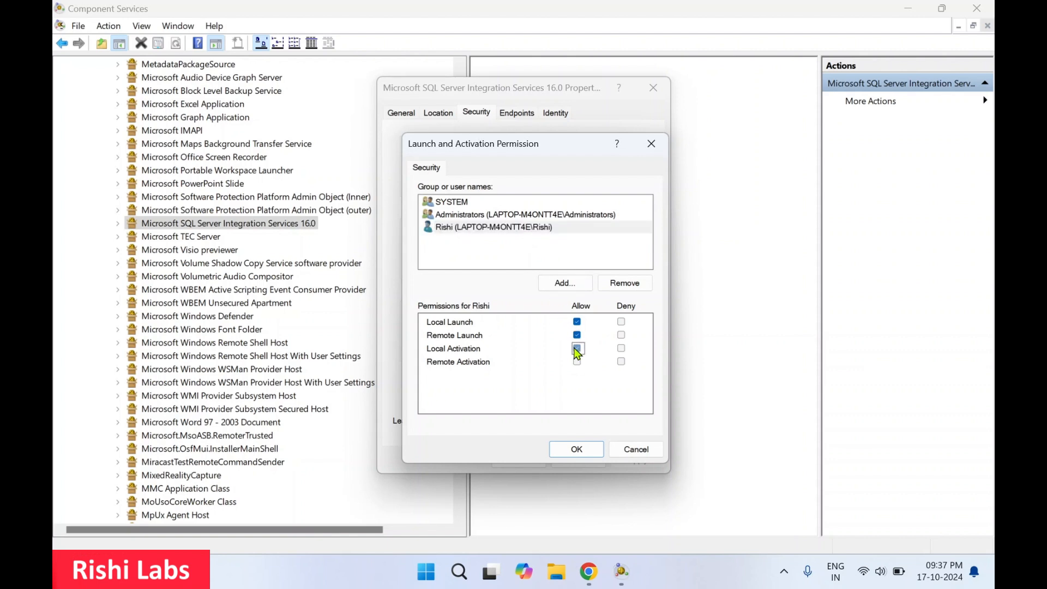
click(577, 362)
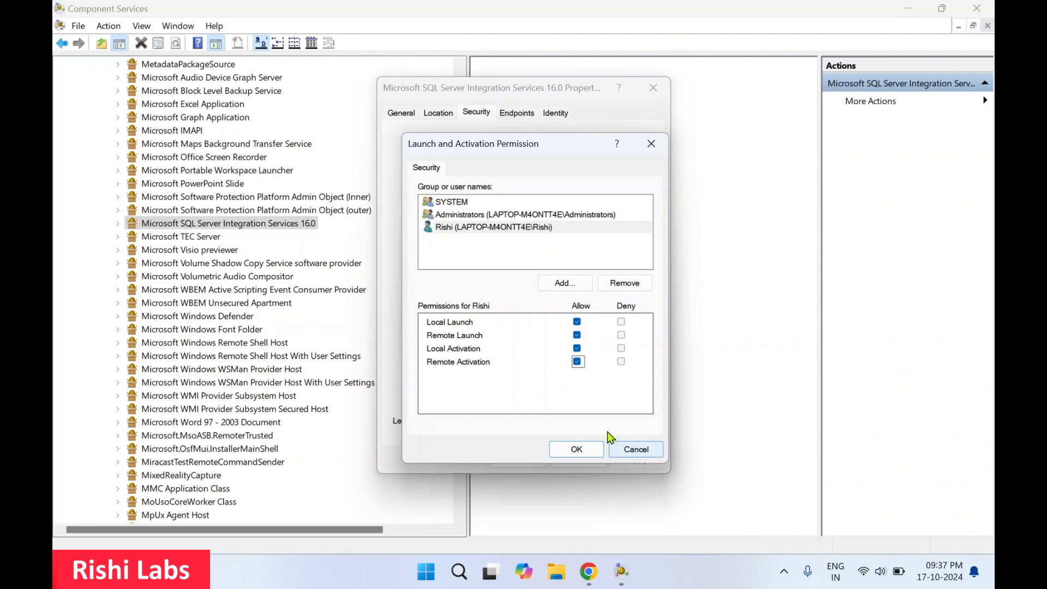
click(573, 450)
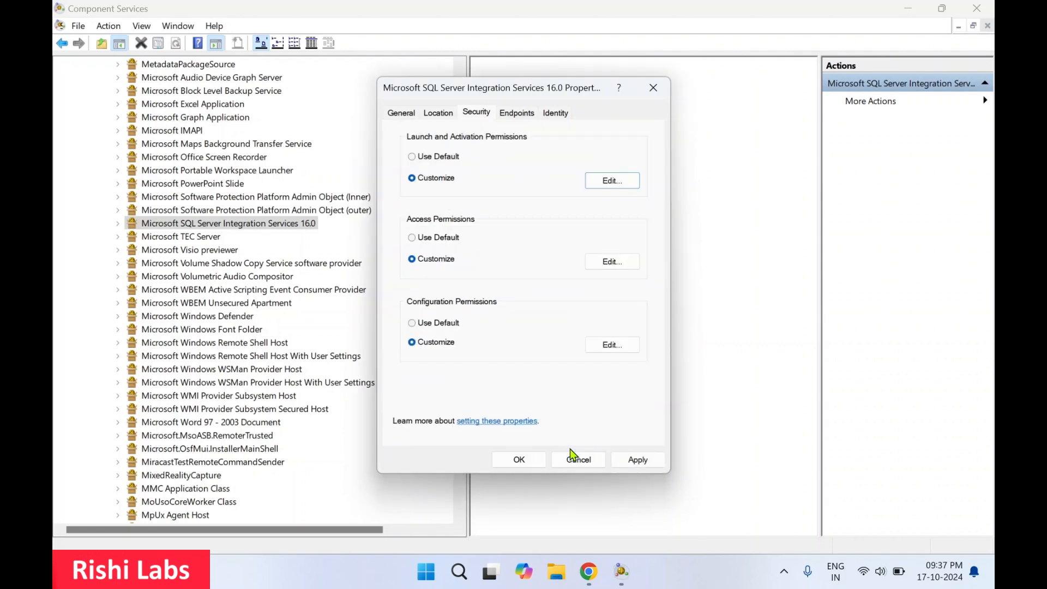
click(643, 461)
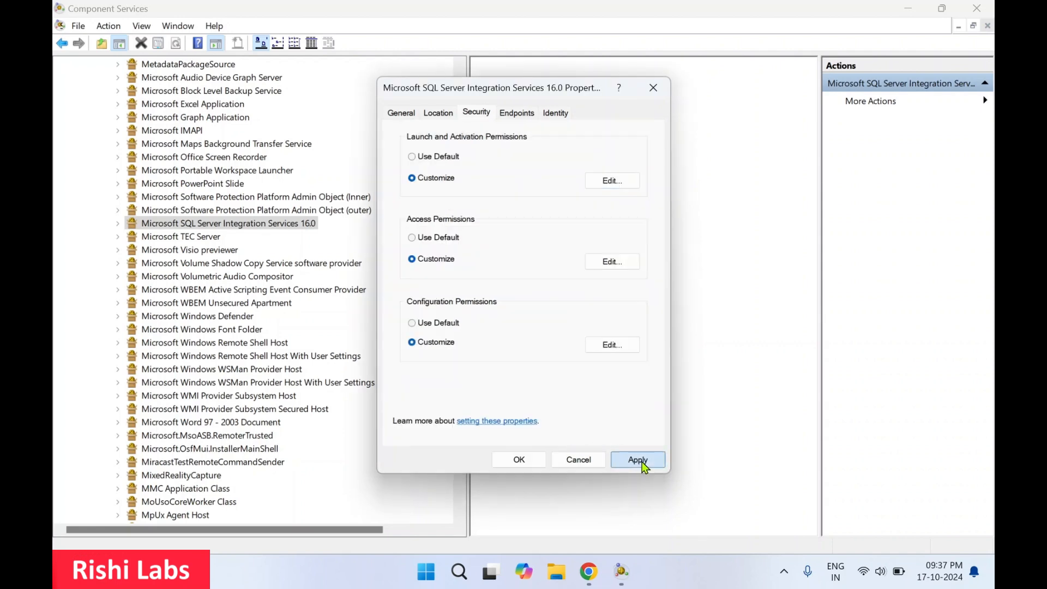
click(520, 461)
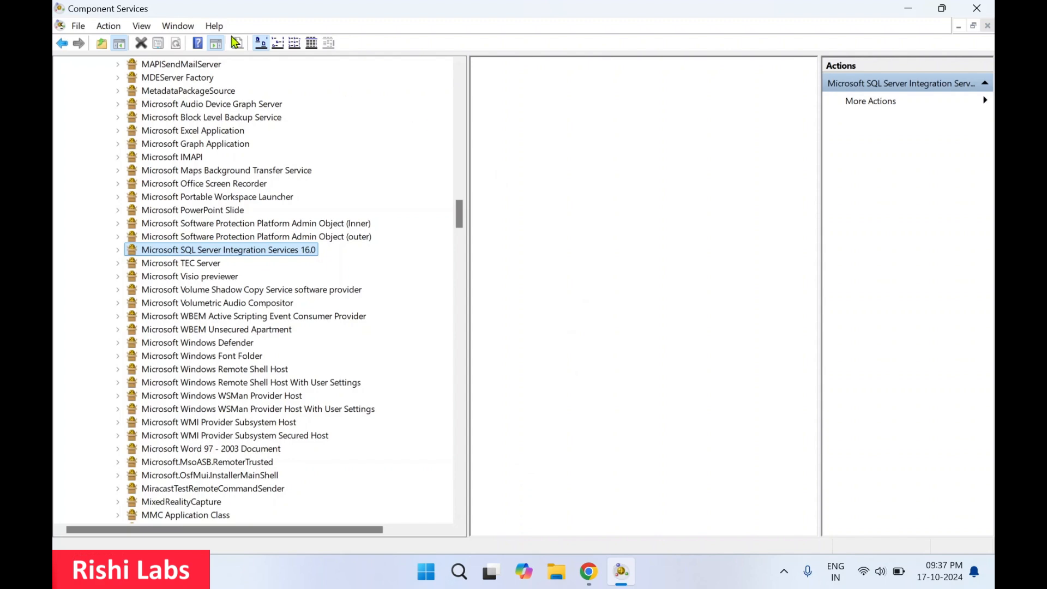
click(79, 28)
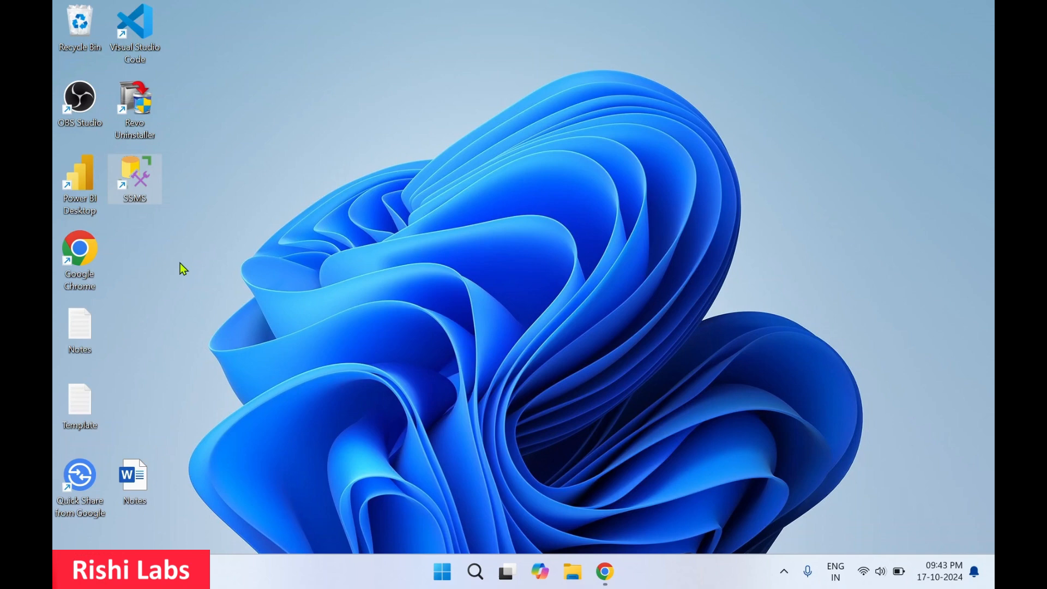
Run SSMS as administrator, connect to the local server with server type Integration Services, and widen Object Explorer.
right_click(146, 186)
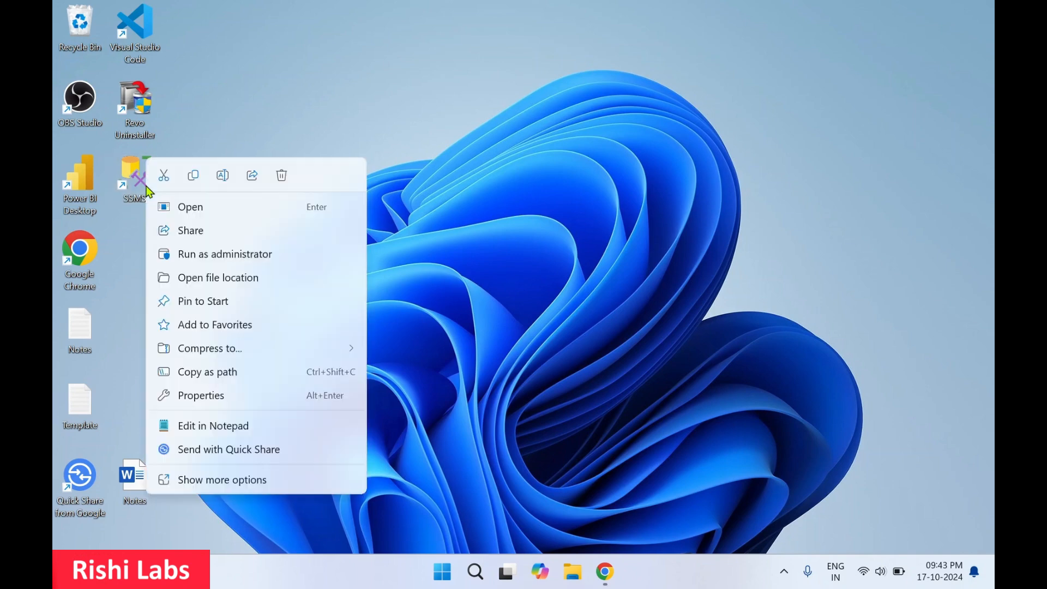
click(234, 255)
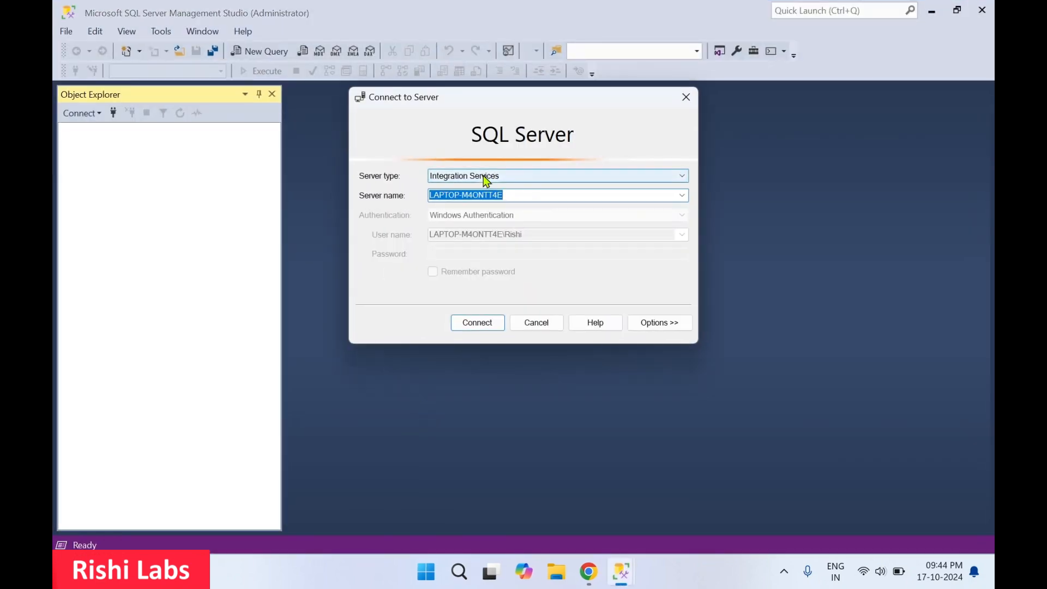
click(539, 176)
click(485, 218)
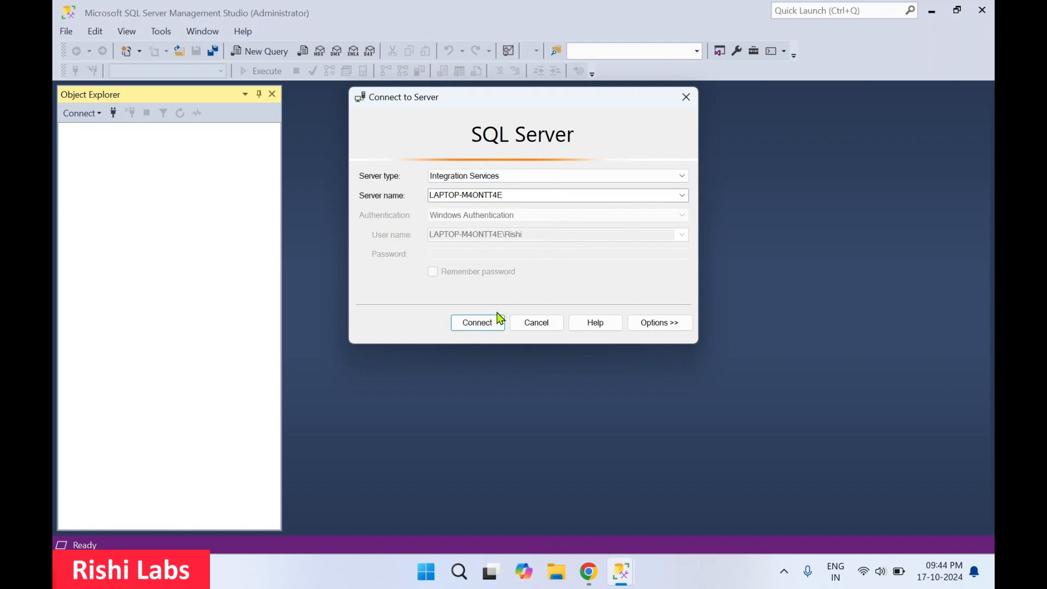
click(486, 327)
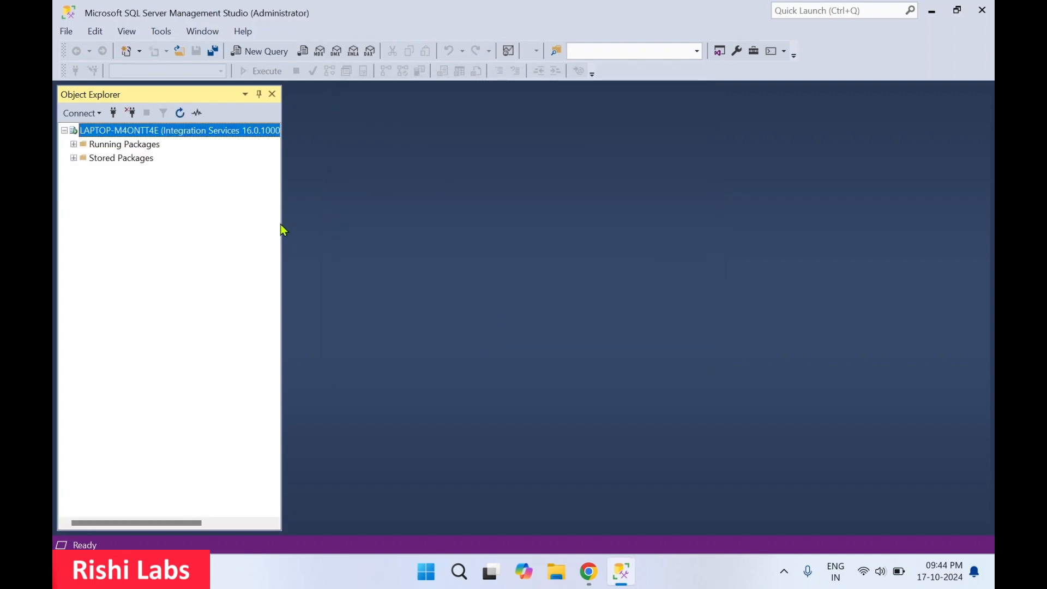
drag(284, 223, 407, 220)
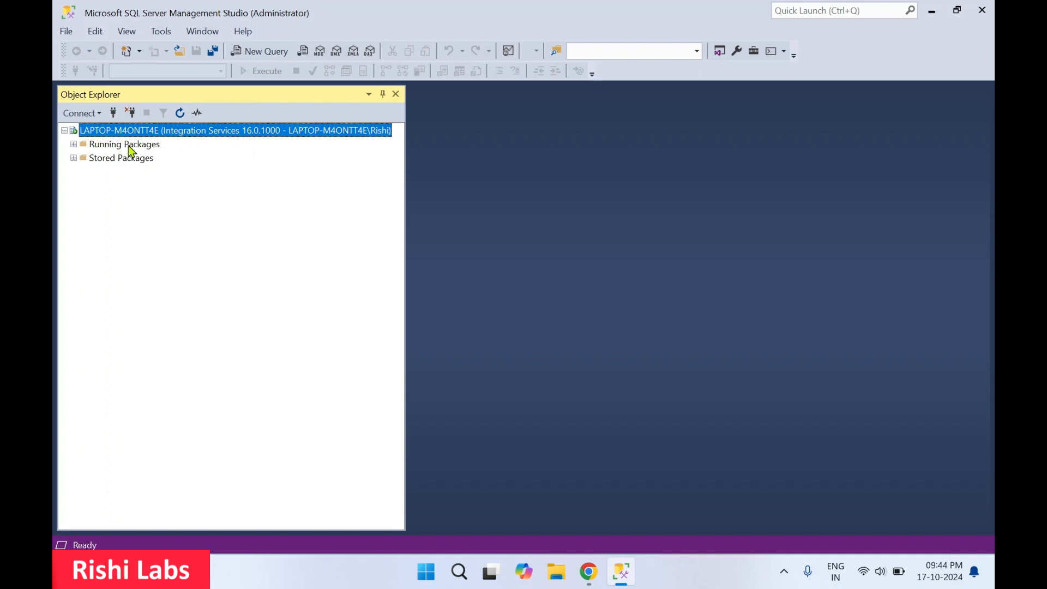
Examine Running Packages and Stored Packages, including the File System and MSDB folders with Data Collector and Maintenance Plans.
double_click(92, 147)
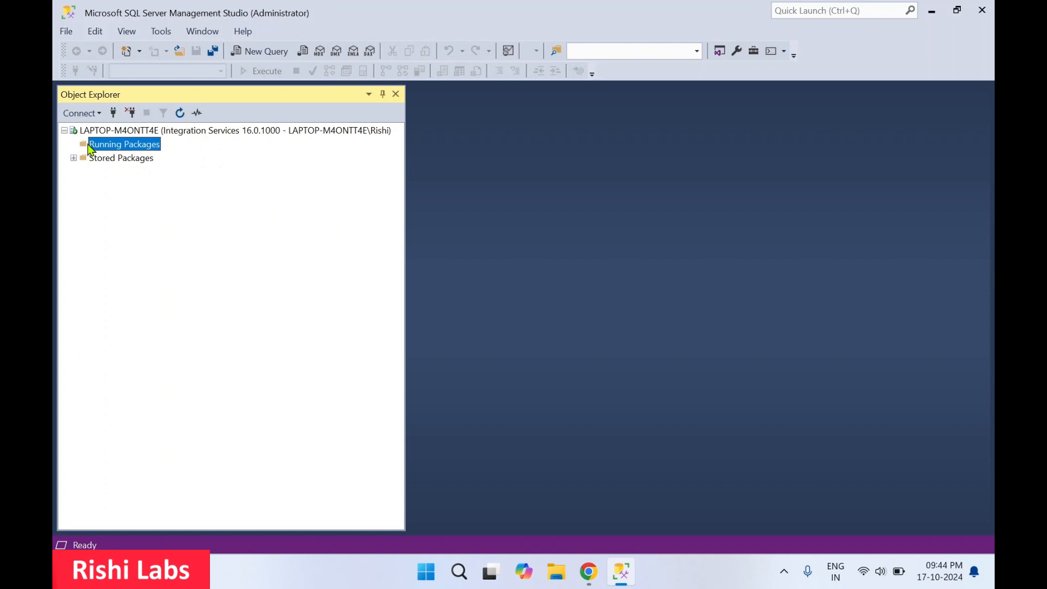
double_click(132, 159)
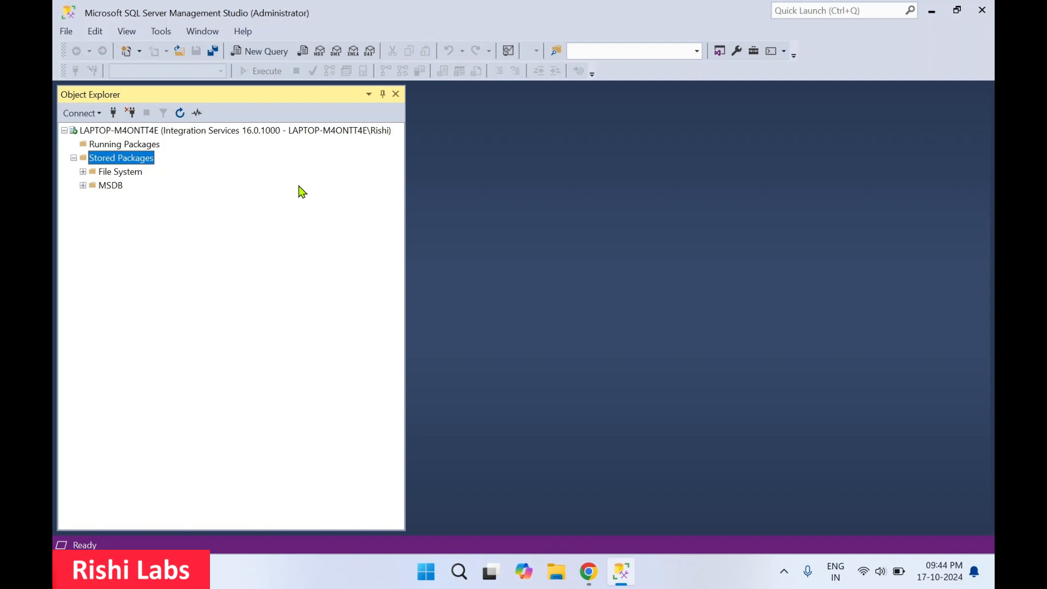
key(Down)
key(Right)
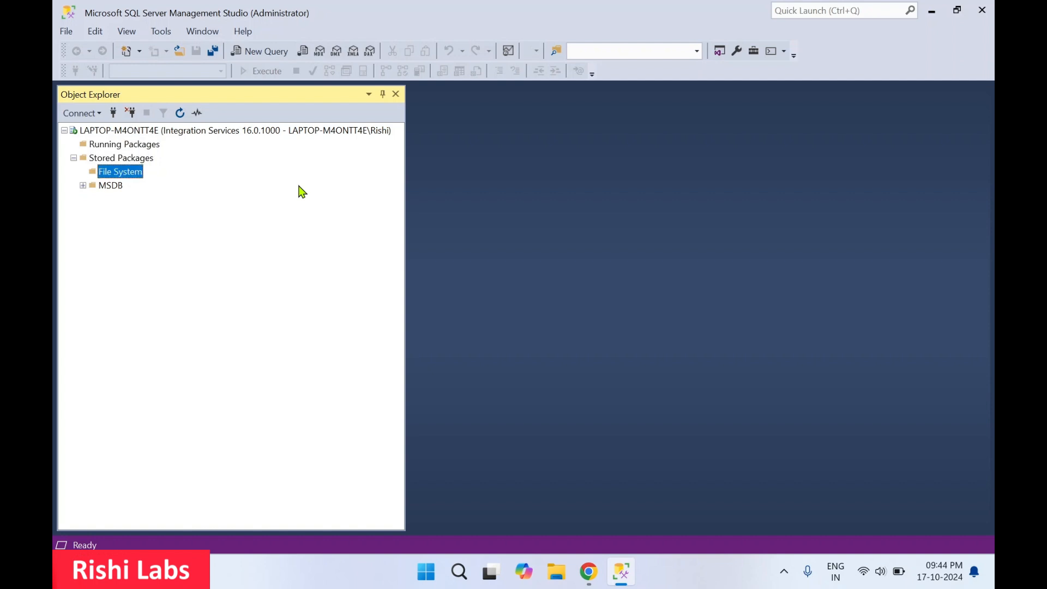
key(Down)
key(Right)
key(Down)
key(Right)
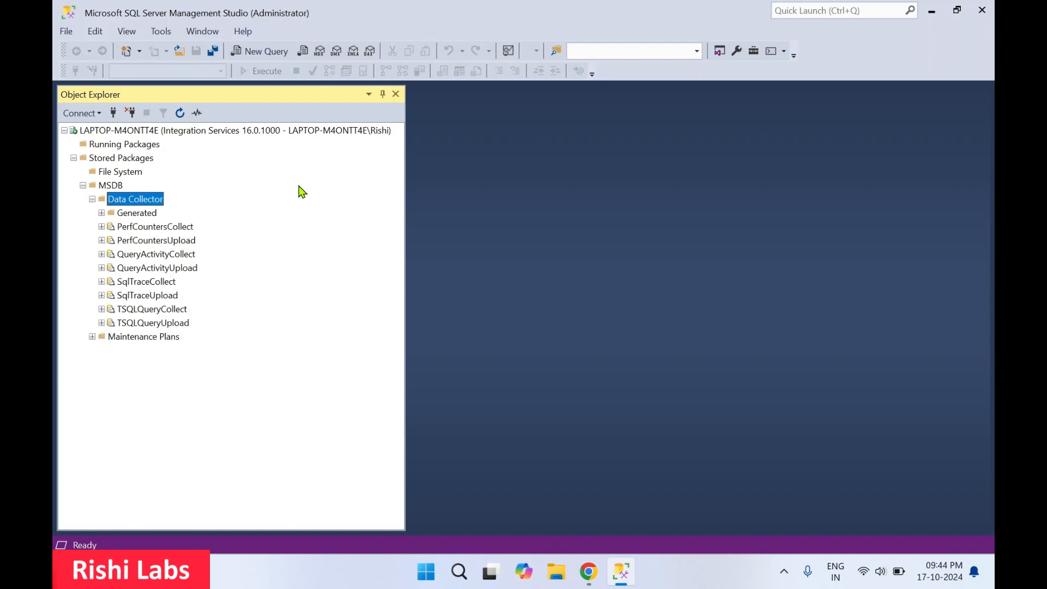
key(Left)
key(Down)
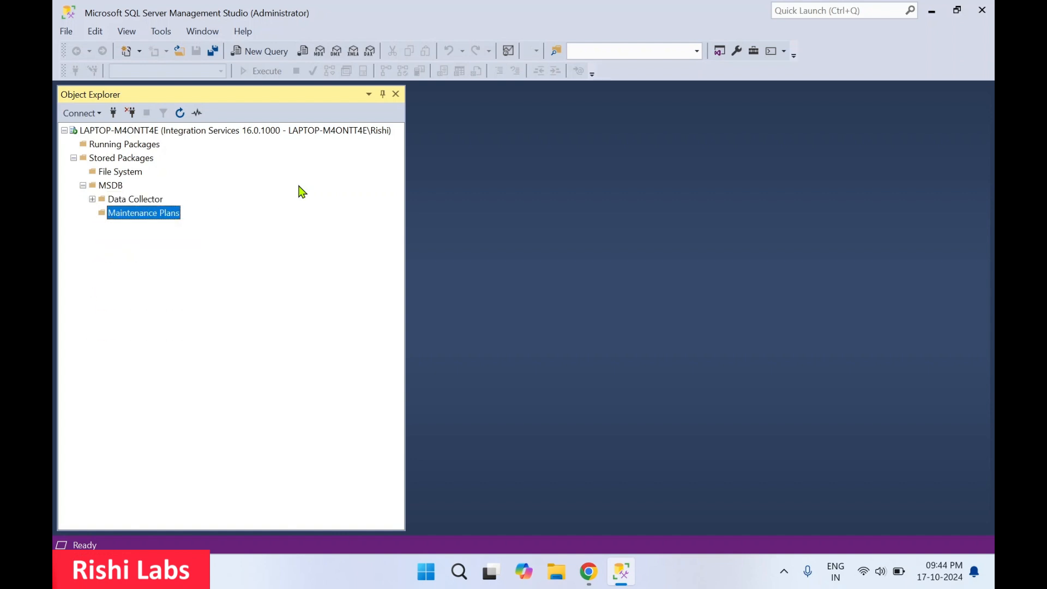
click(133, 205)
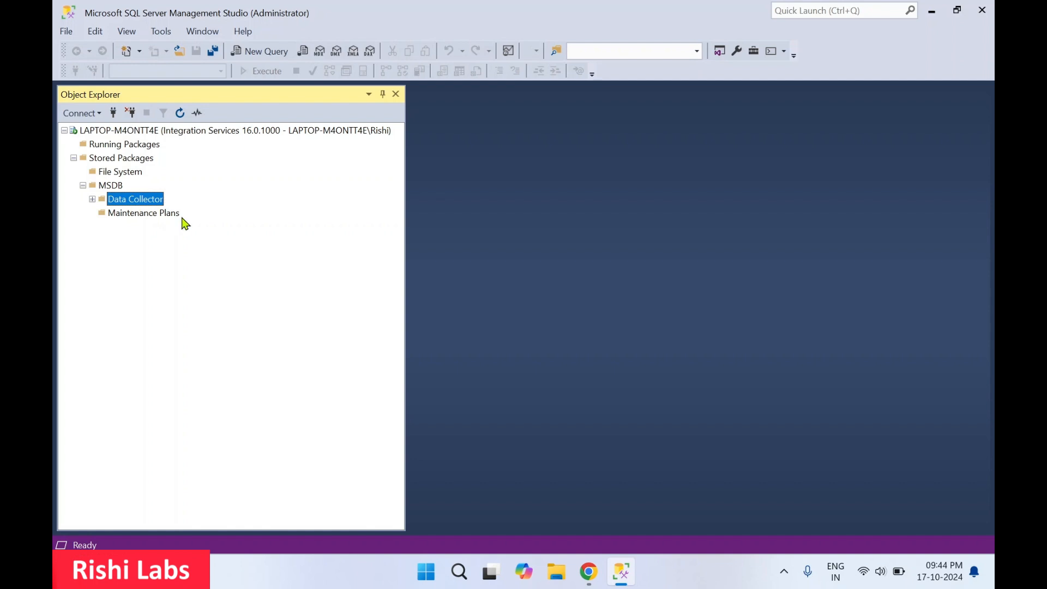
Disconnect Object Explorer from the Integration Services server and close SQL Server Management Studio.
click(131, 134)
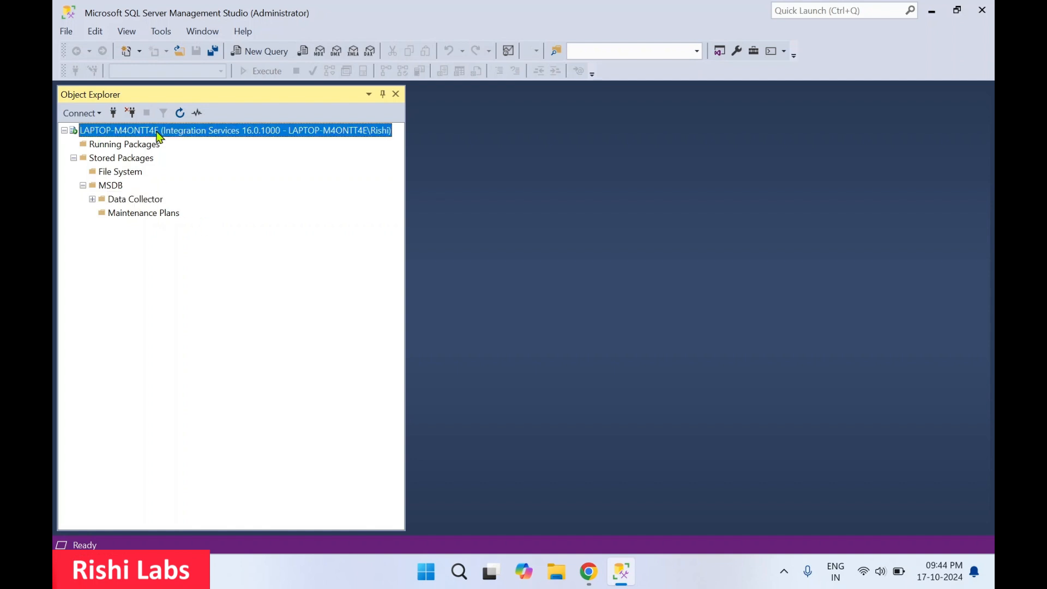
click(131, 115)
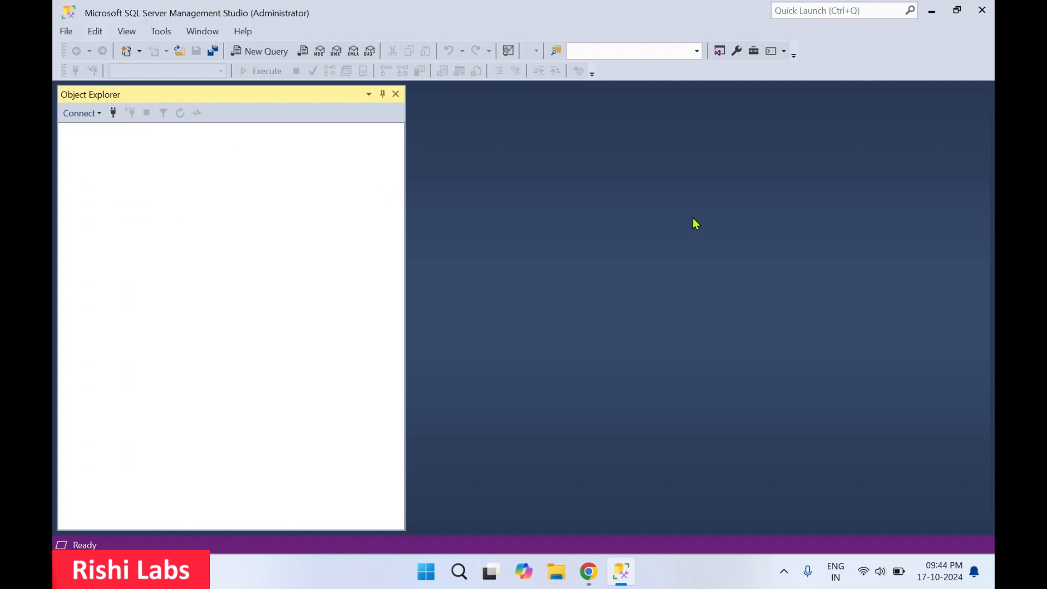
click(985, 13)
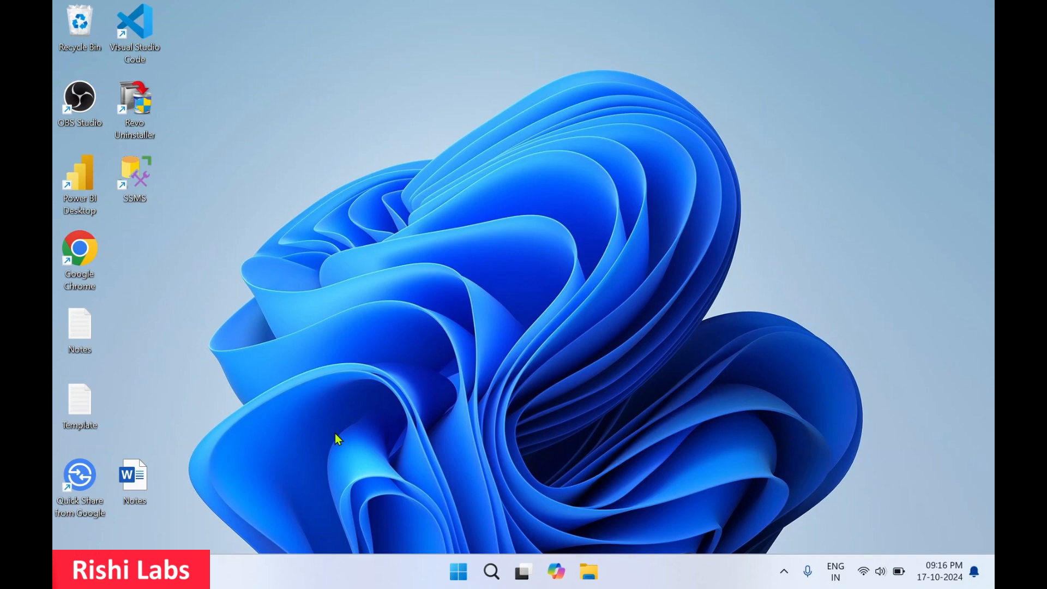
Launch SQL Server 2022 Import and Export Data (64-bit) from the Microsoft SQL Server 2022 program folder.
click(461, 576)
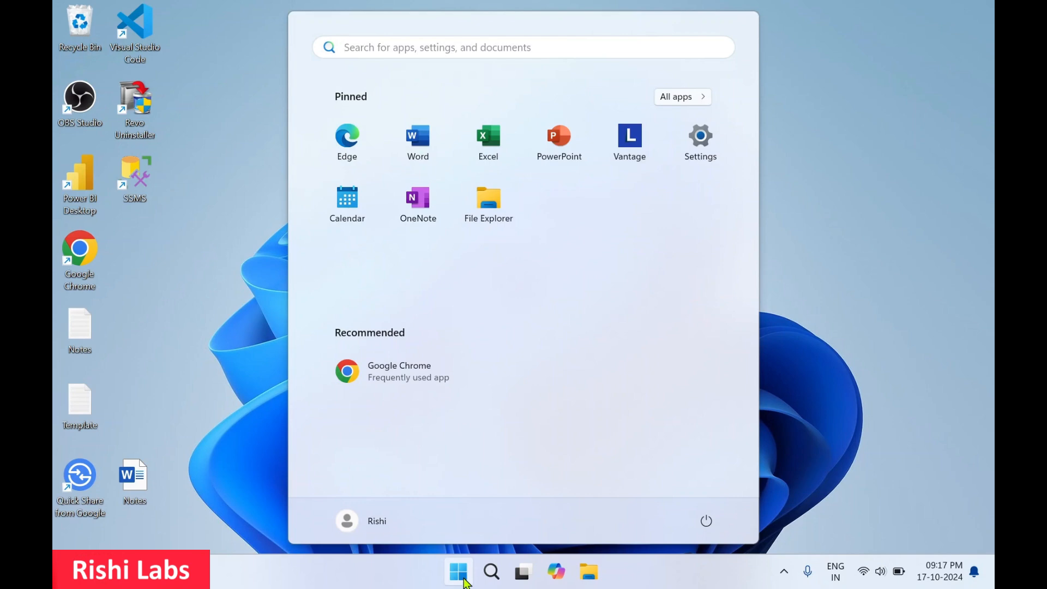
click(688, 97)
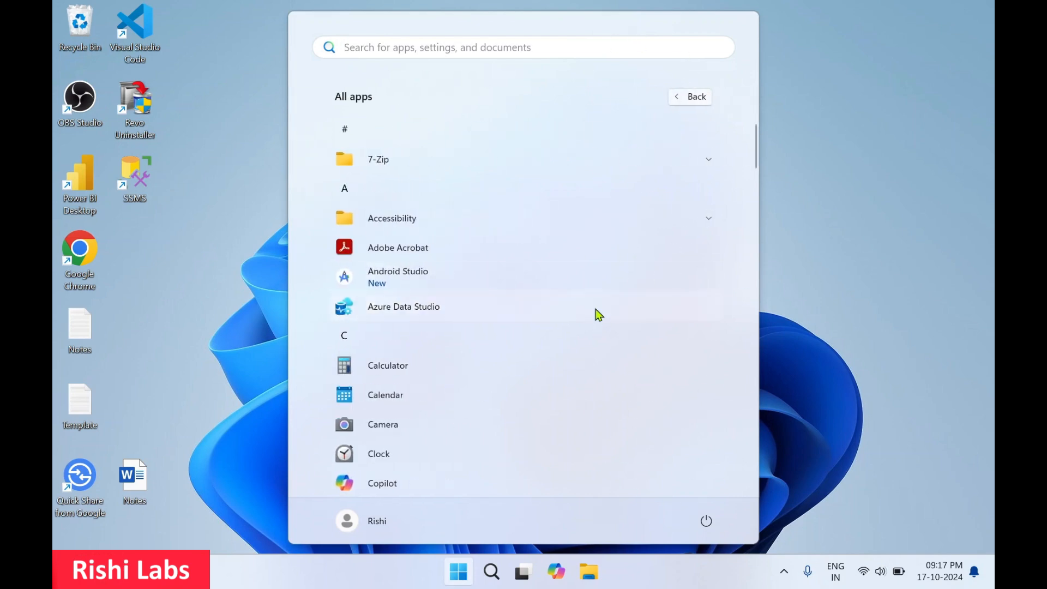
scroll(594, 313, down, 15)
scroll(597, 316, down, 5)
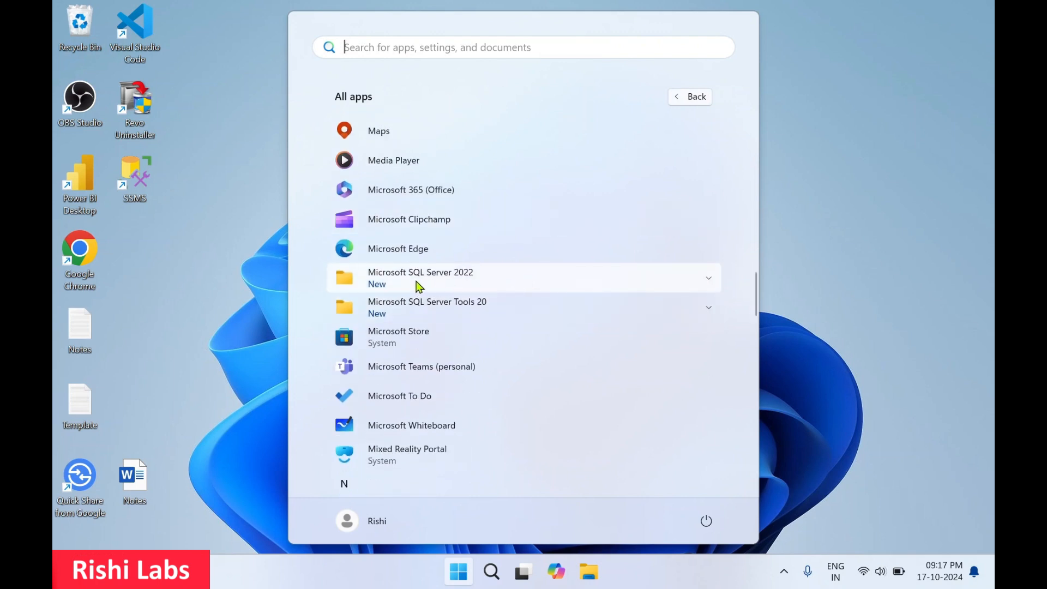
click(704, 279)
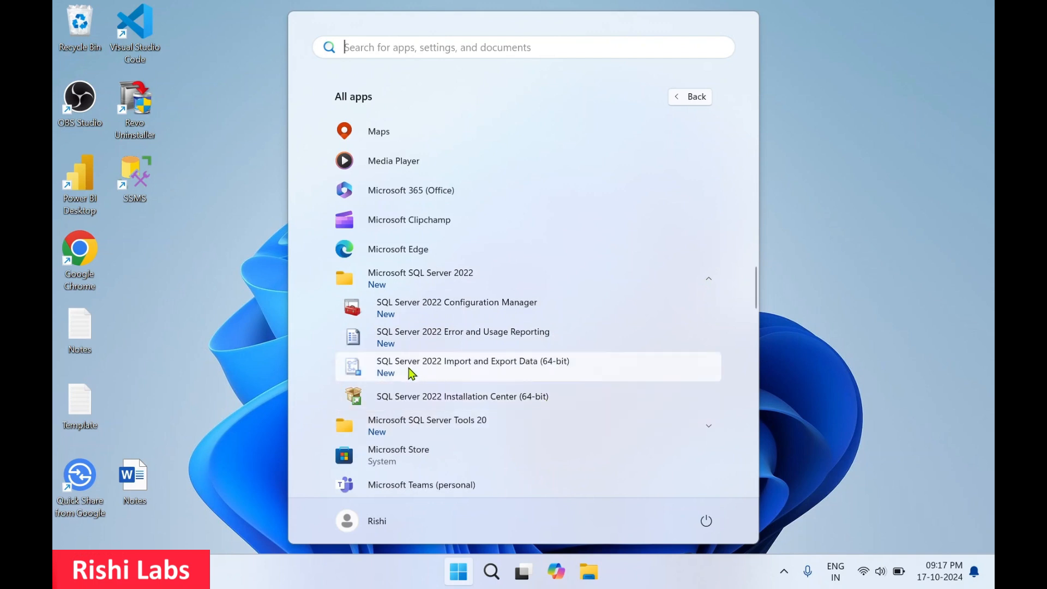
click(500, 374)
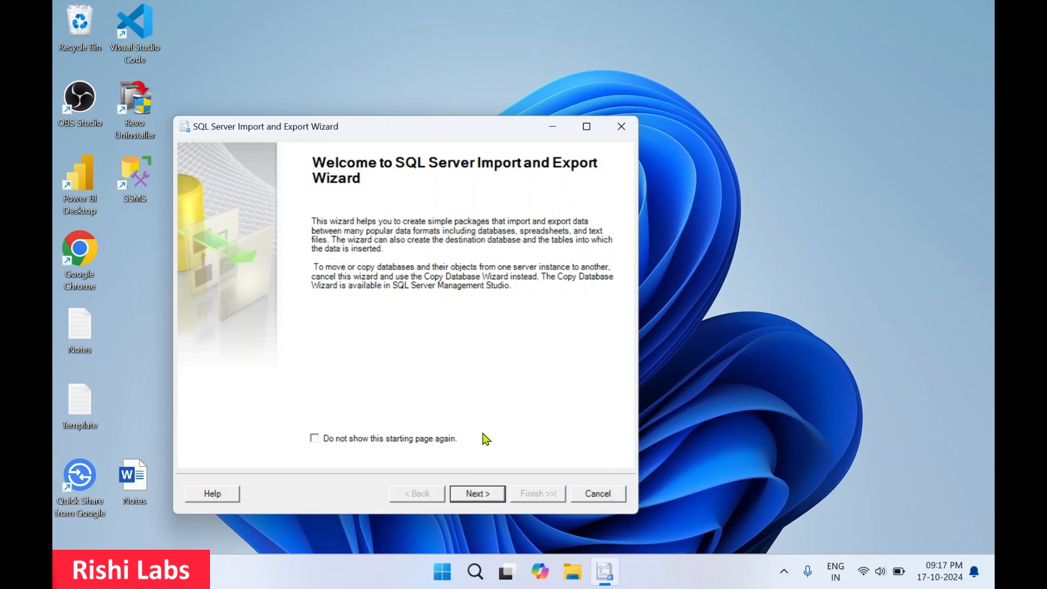
Review the available data source providers in the SQL Server Import and Export Wizard, then cancel the wizard.
click(480, 497)
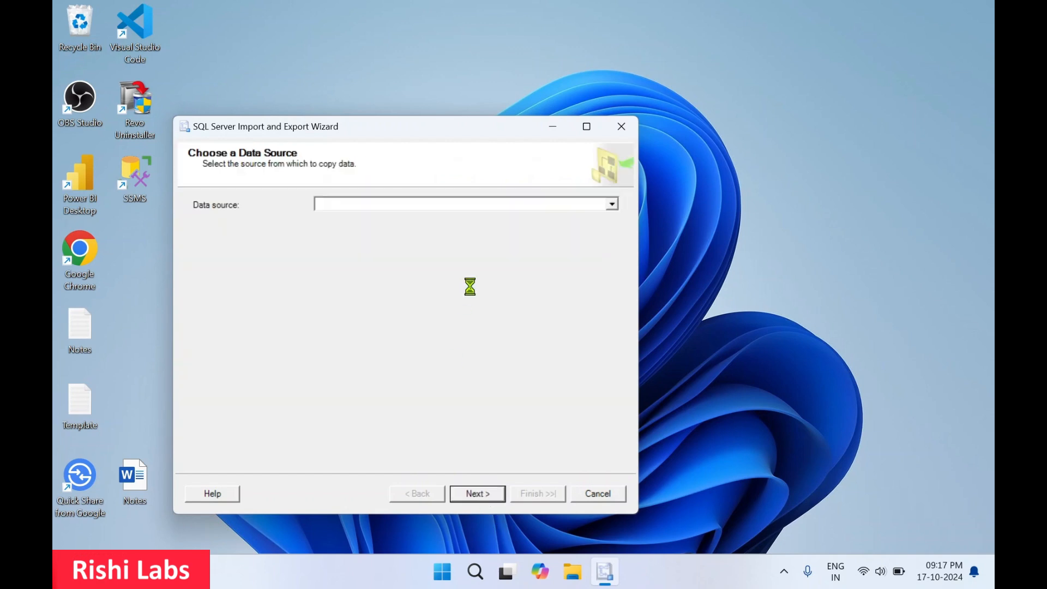
click(614, 205)
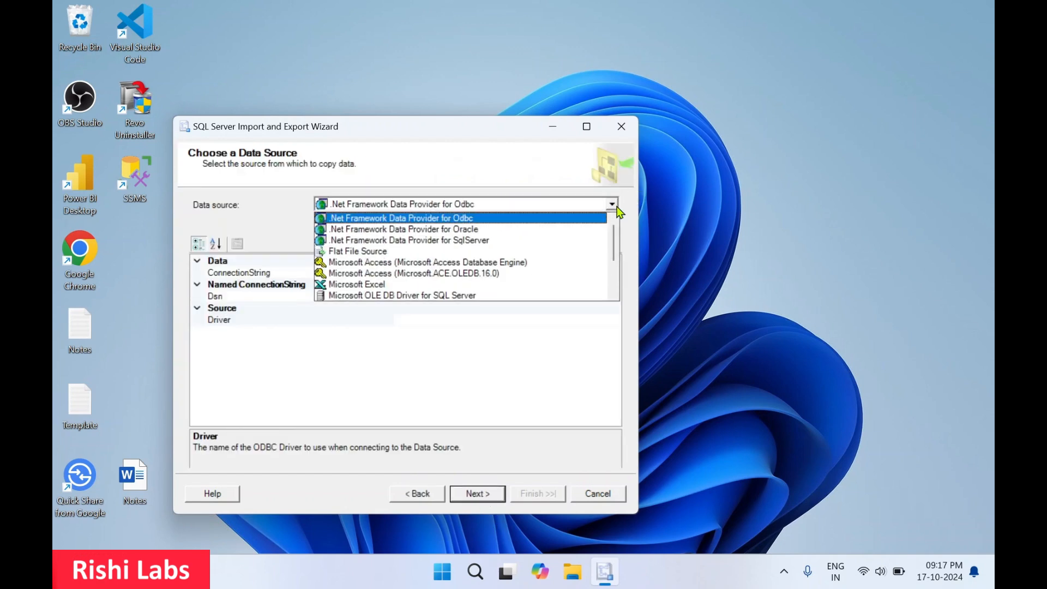
click(562, 181)
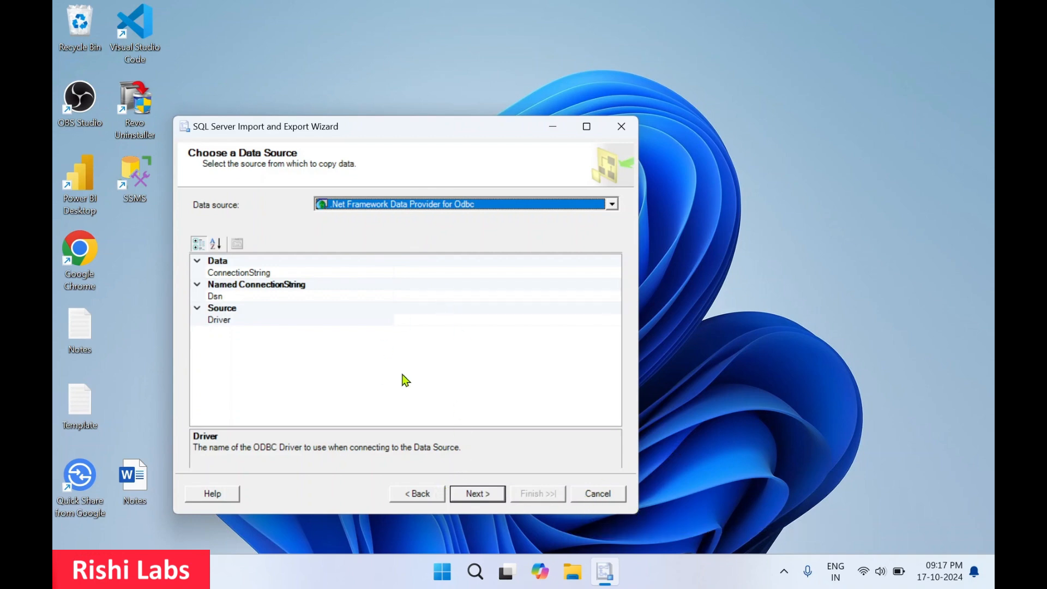
click(600, 493)
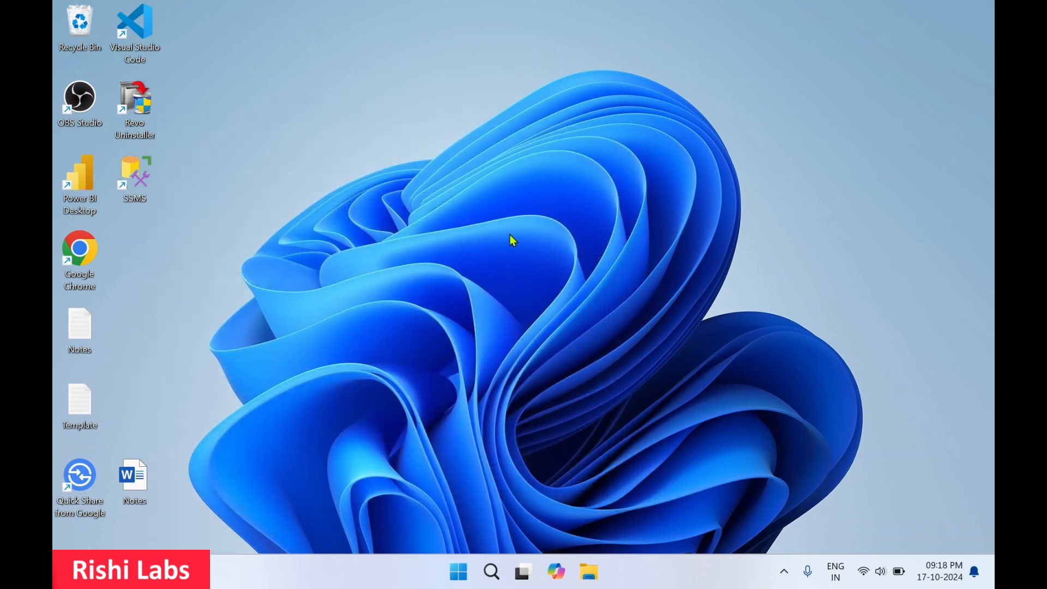